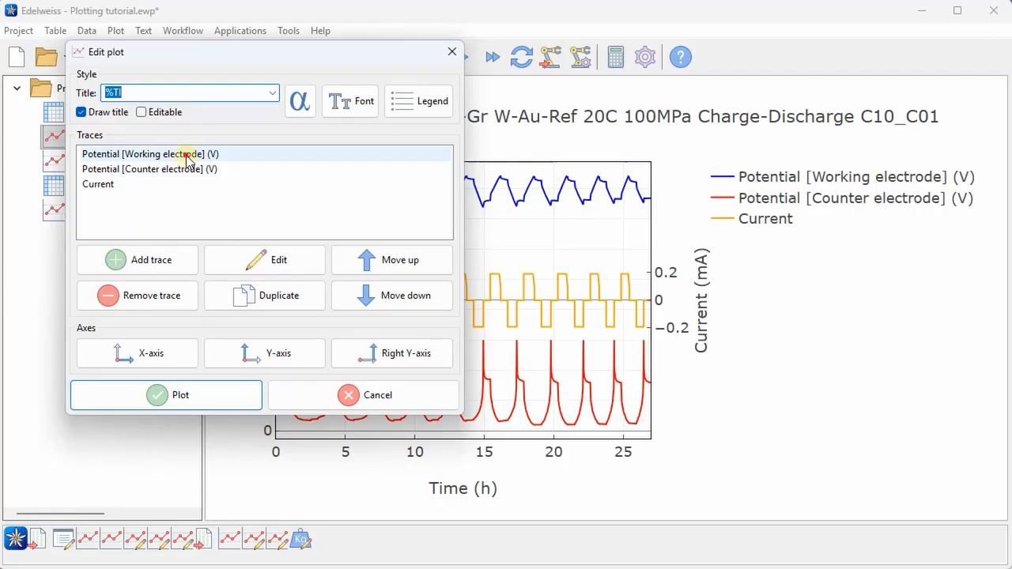
Set the Potential [Working electrode] (V) trace's color to Aquamarine and its line style to Dash, and replot
double_click(187, 155)
left_click(208, 368)
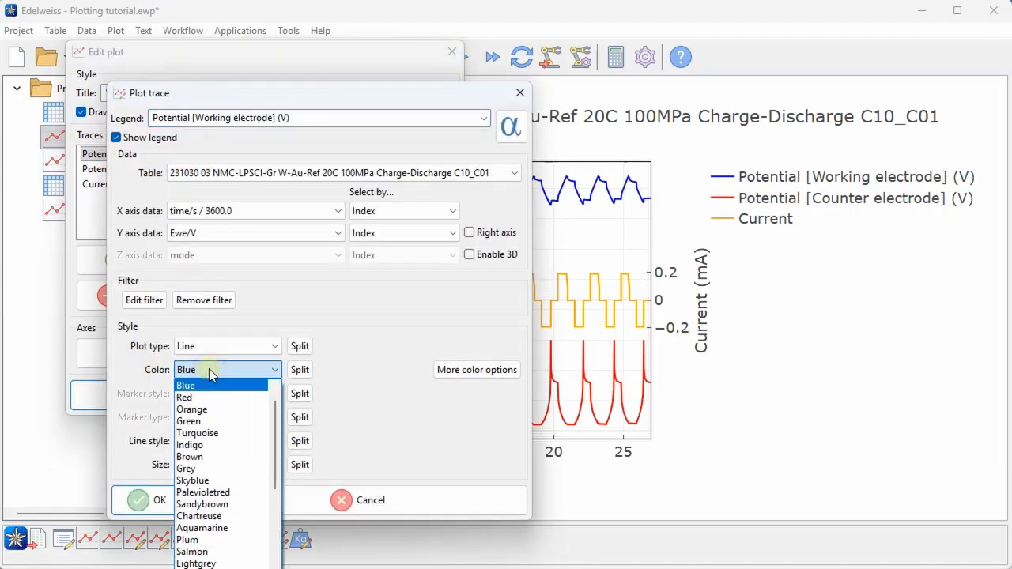
left_click(236, 528)
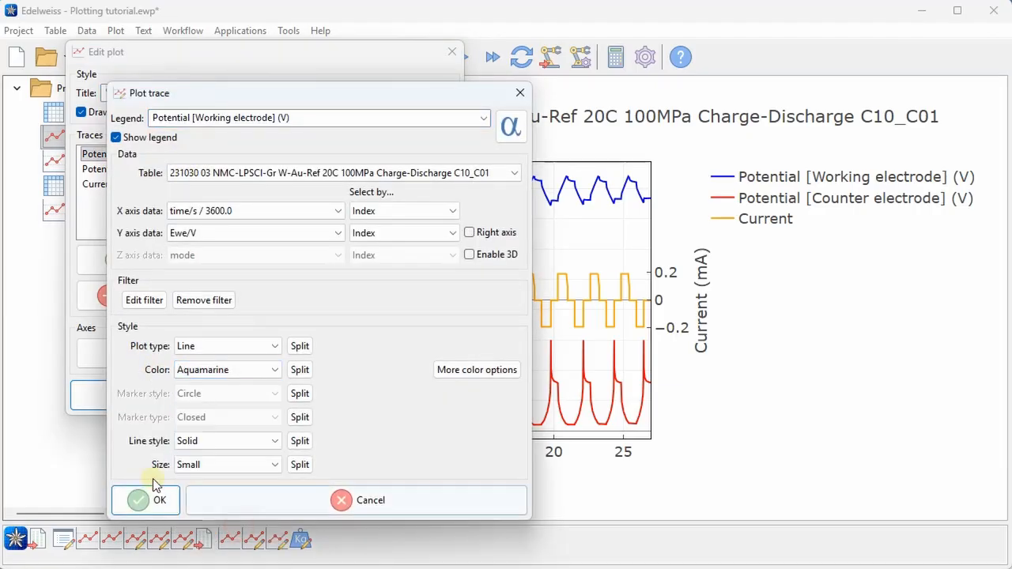
left_click(210, 443)
left_click(246, 490)
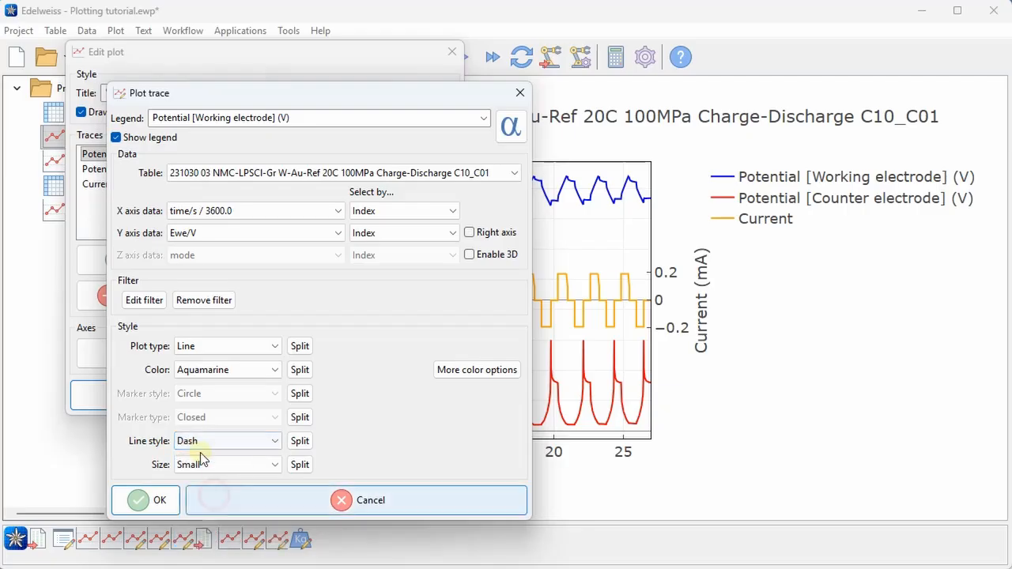
left_click(154, 501)
left_click(181, 396)
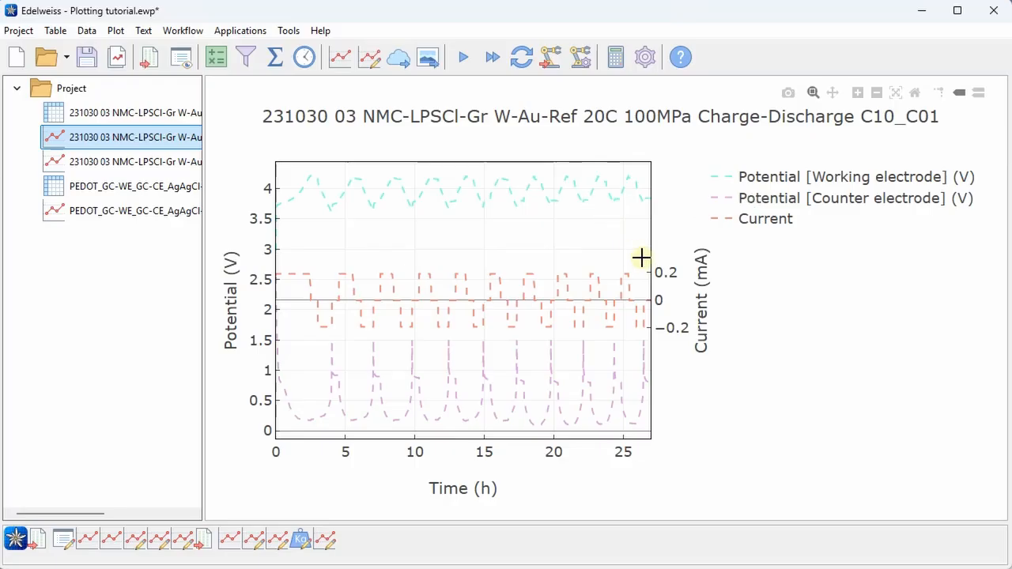
Open the Potential [Counter electrode] (V) trace for editing and examine its color modes and specific color choices, leaving them unchanged
left_click(369, 57)
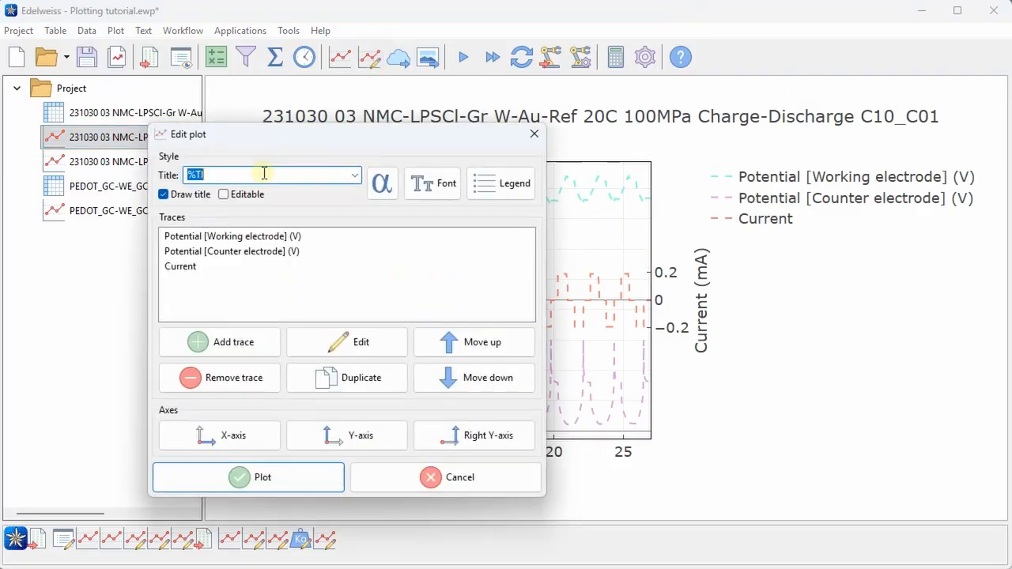
double_click(266, 255)
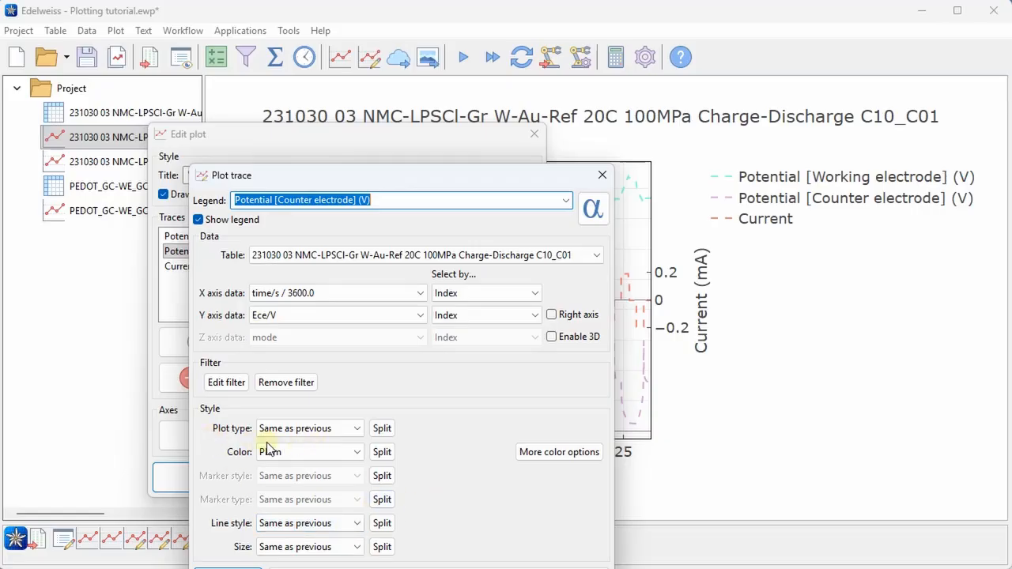
left_click(597, 455)
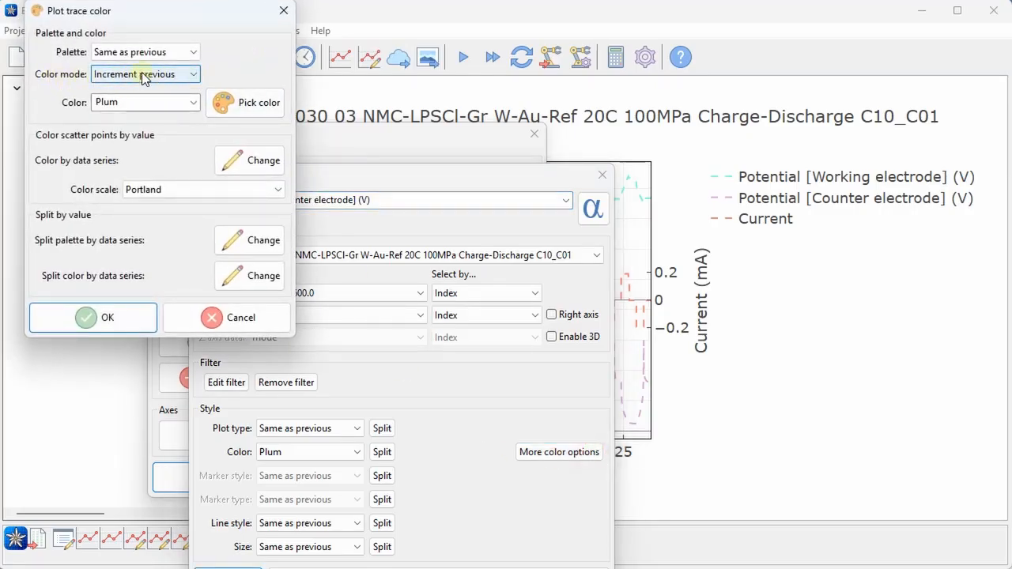
left_click(190, 103)
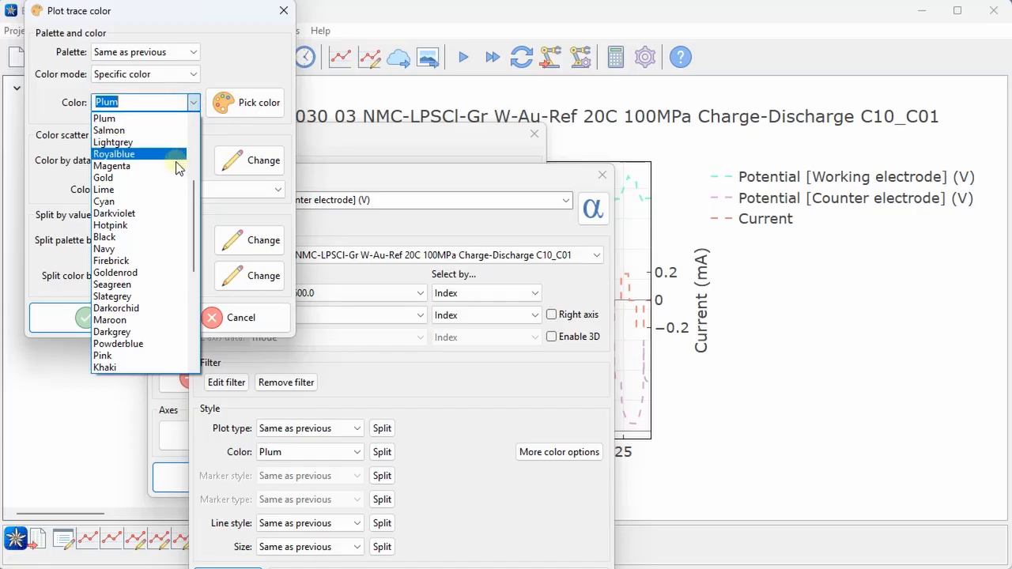
scroll(127, 162, "up", 1)
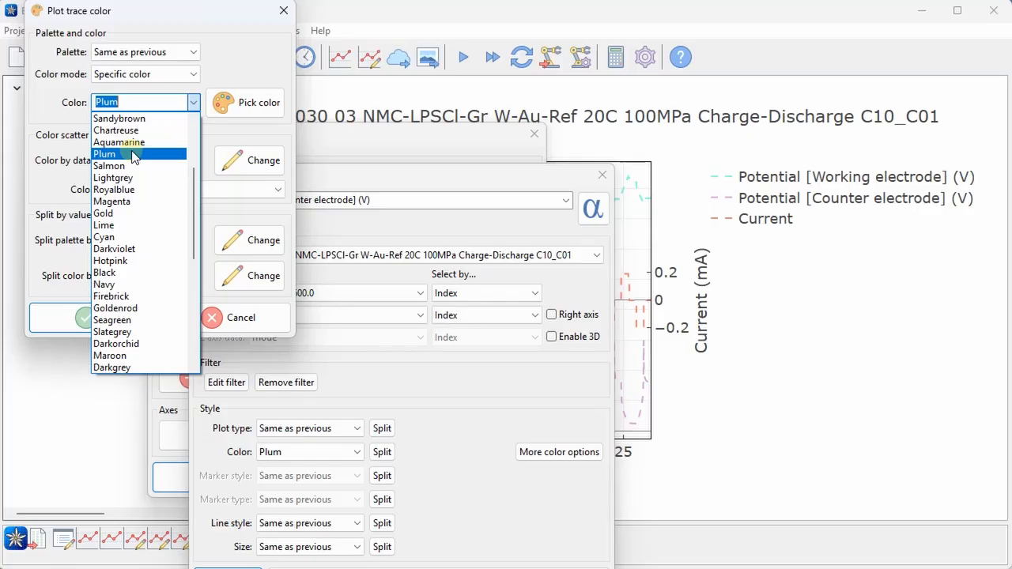
left_click(242, 317)
left_click(257, 317)
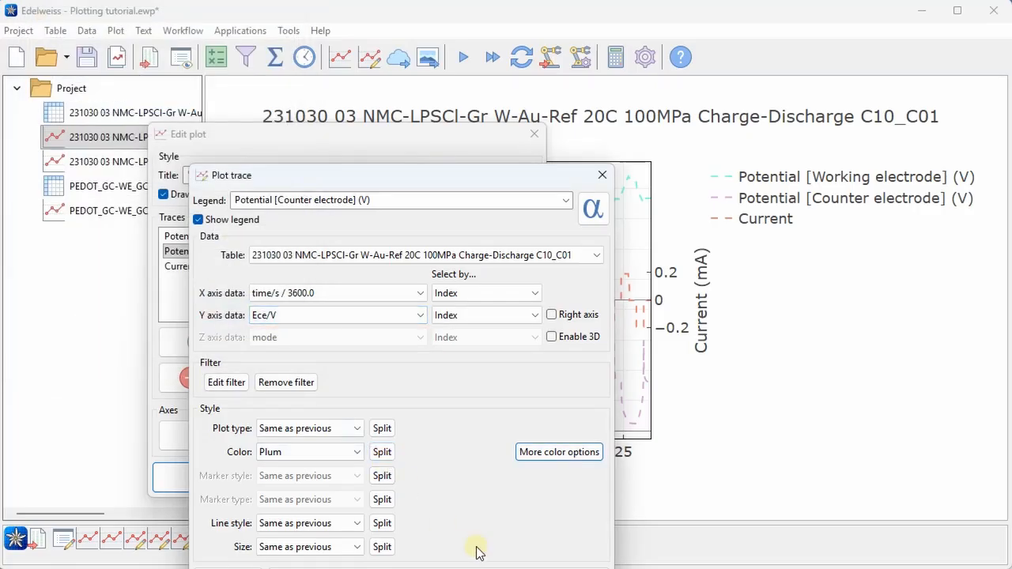
Set the counter electrode trace's line style and size to Increment previous, and replot
left_click(352, 531)
left_click(309, 548)
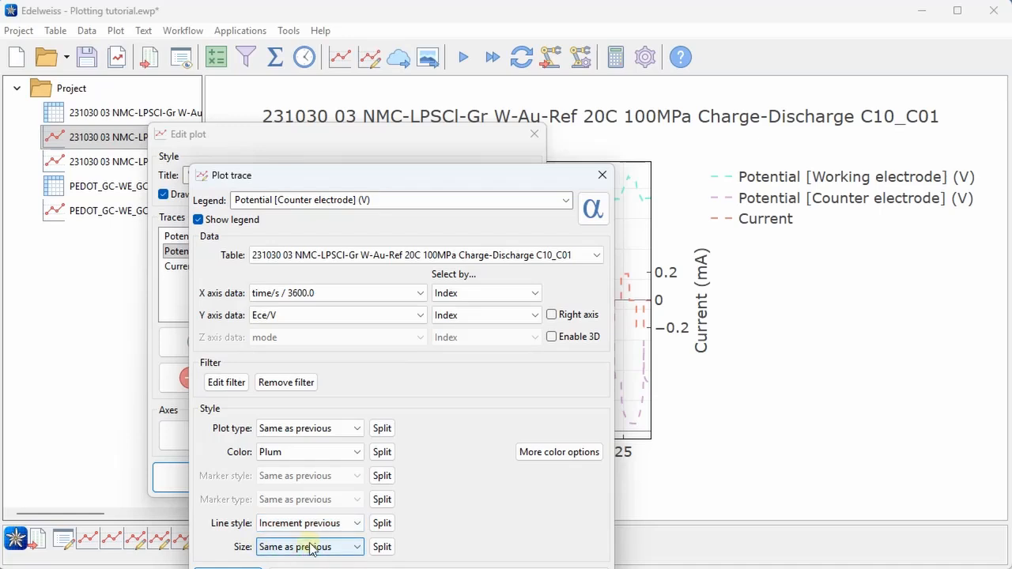
left_click(309, 548)
left_click(308, 565)
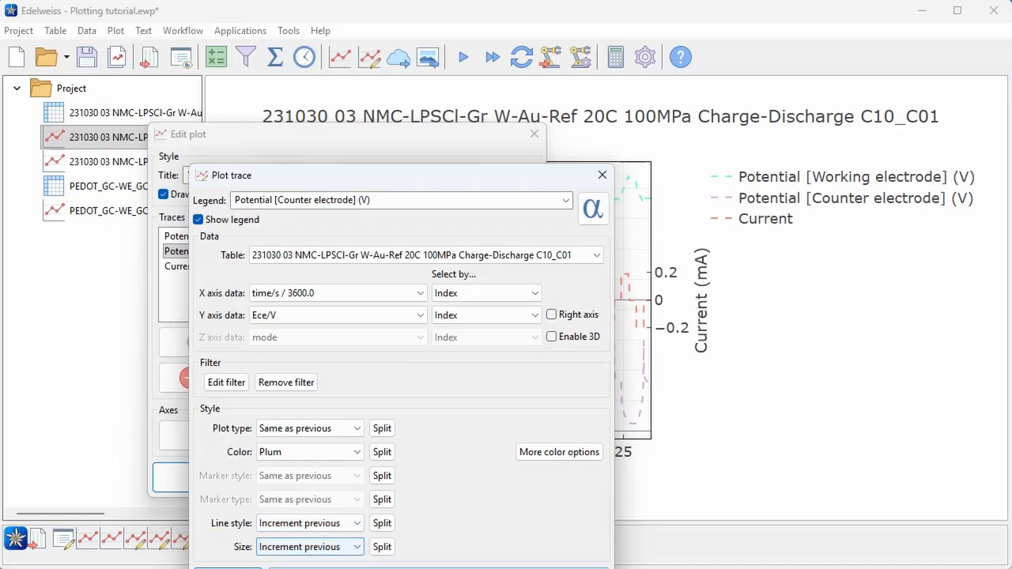
left_click(228, 567)
left_click(293, 484)
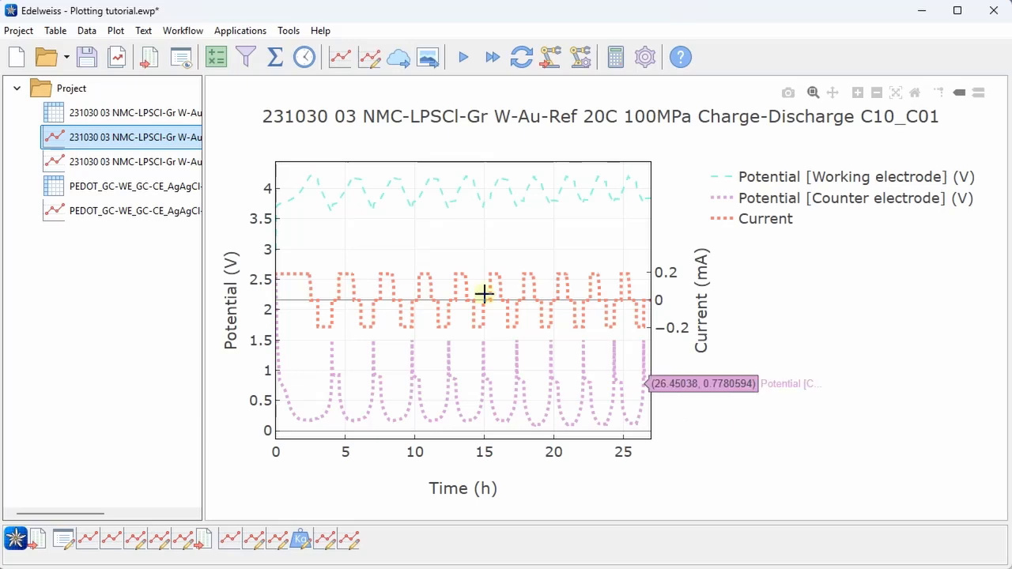
Edit all three traces together, setting their line style to Longdashdot and size to Small, and replot
left_click(369, 58)
left_click(212, 150)
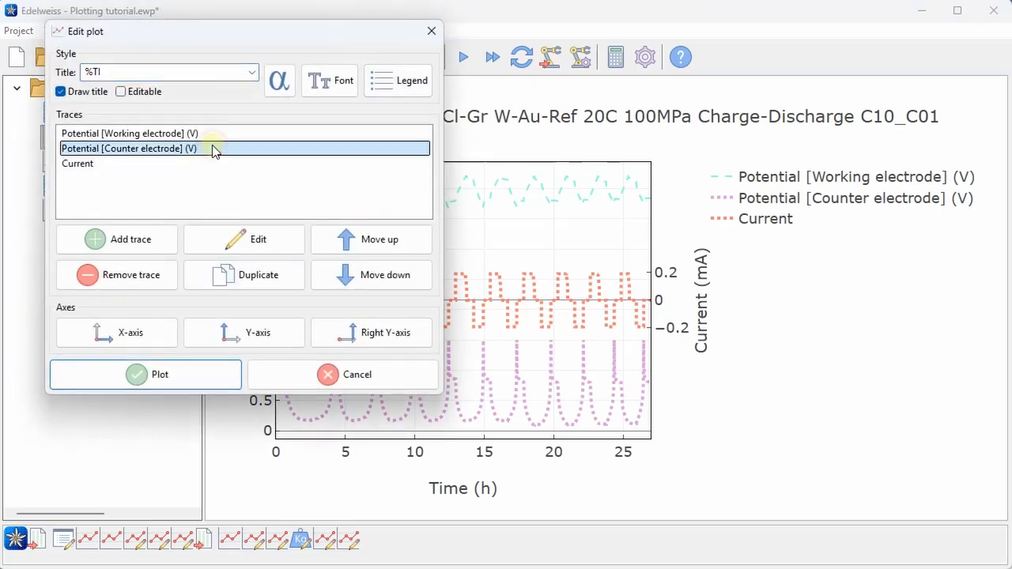
key("ctrl+a")
left_click(246, 240)
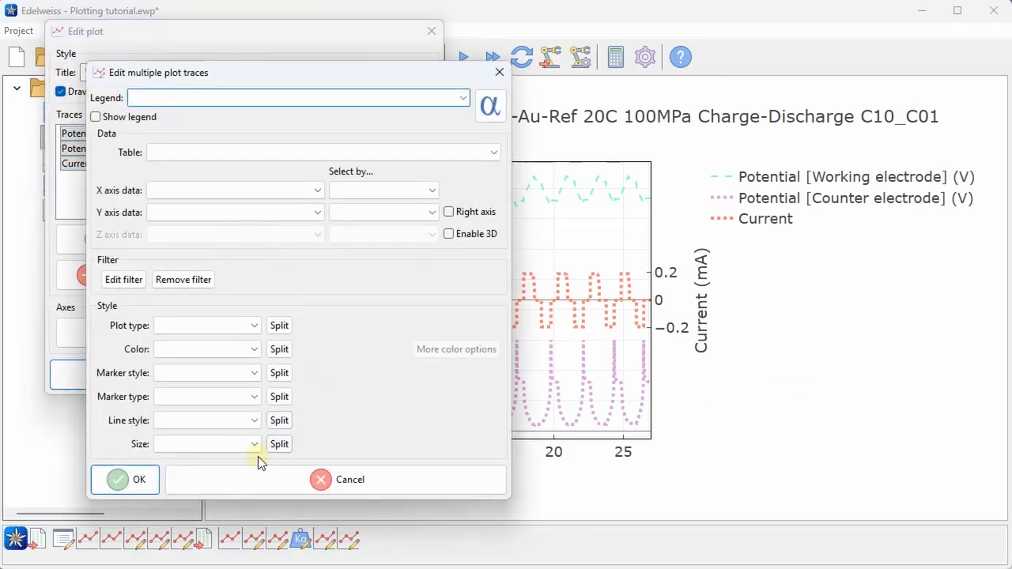
left_click(219, 421)
left_click(227, 515)
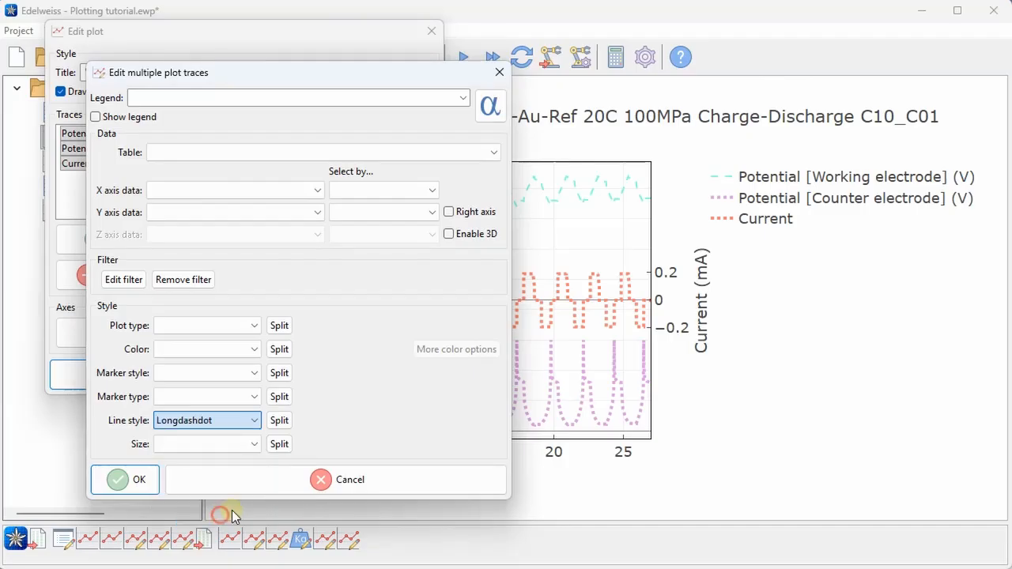
left_click(198, 441)
left_click(194, 494)
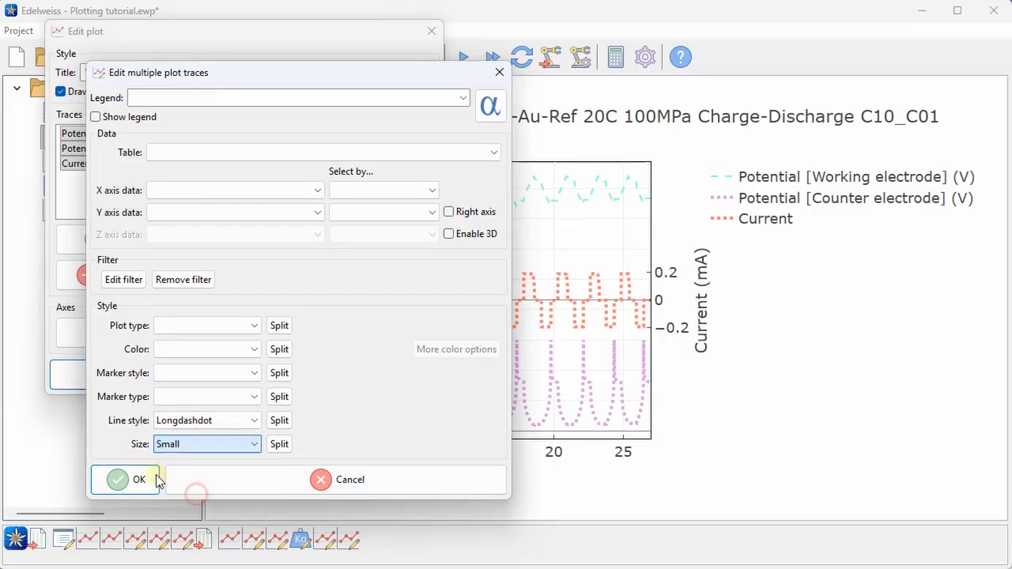
left_click(139, 479)
left_click(150, 375)
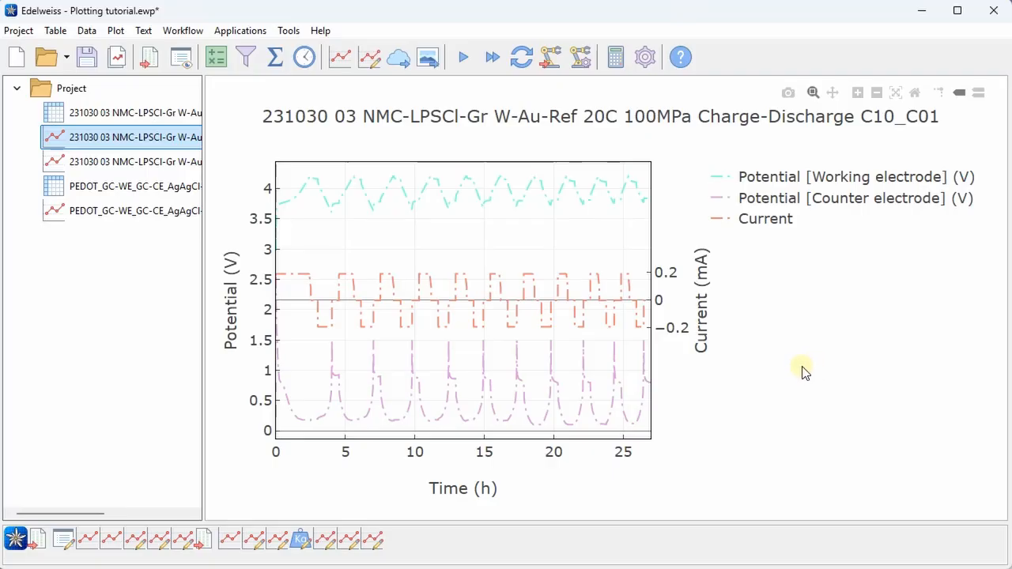
For the PEDOT impedance plot's trace, mix a pink color of RGB 242, 49, 117 and add it to the custom colors
left_click(144, 215)
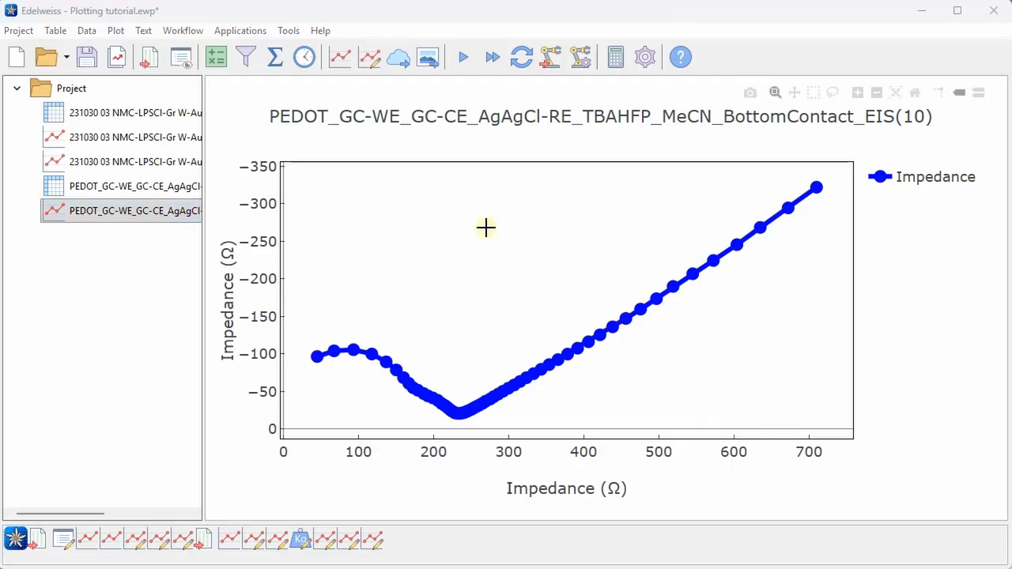
left_click(369, 56)
double_click(253, 195)
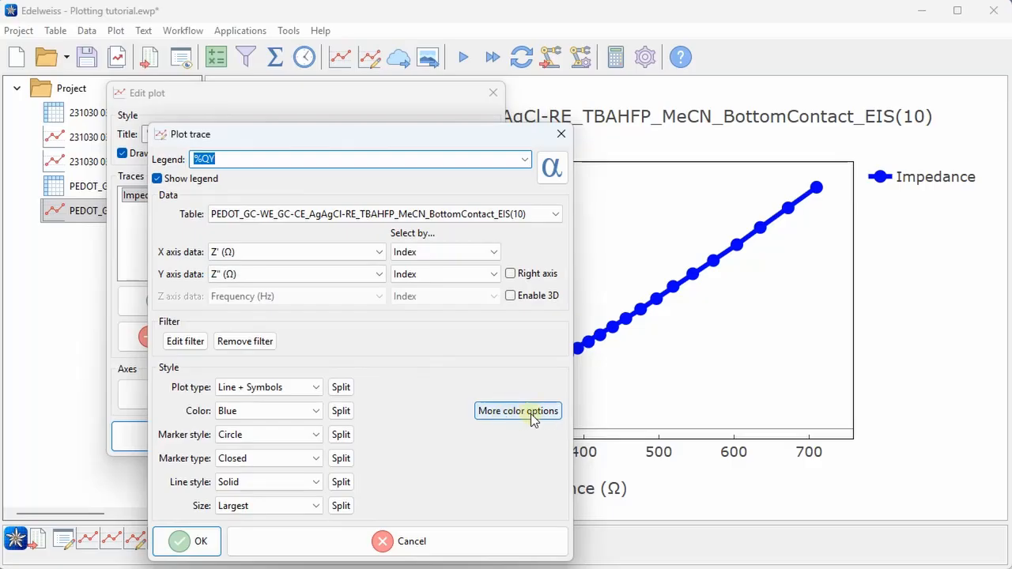
left_click(534, 411)
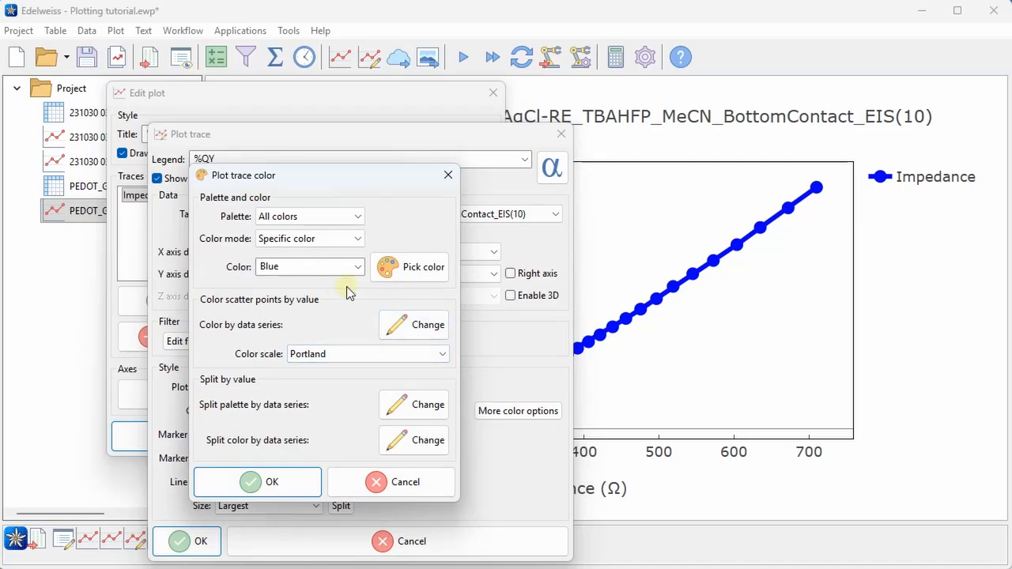
left_click(416, 269)
left_click(348, 416)
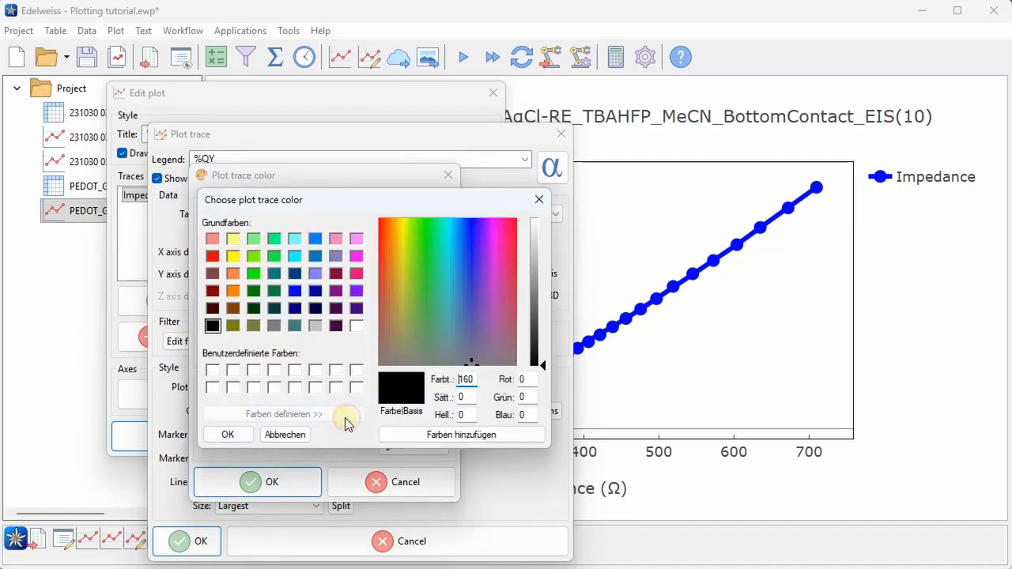
left_click_drag(444, 274, 492, 246)
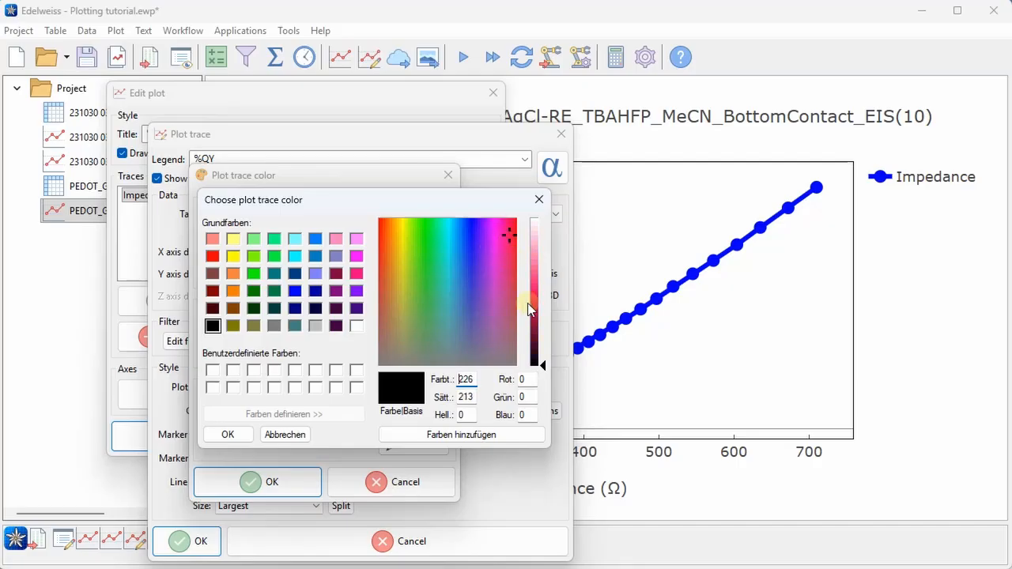
left_click_drag(542, 358, 543, 286)
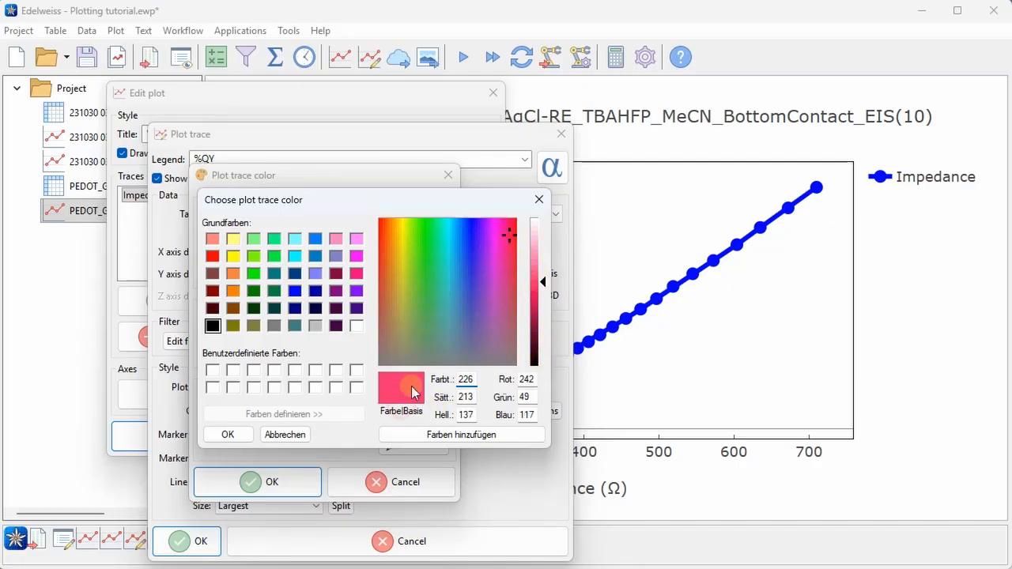
left_click(450, 435)
left_click(215, 374)
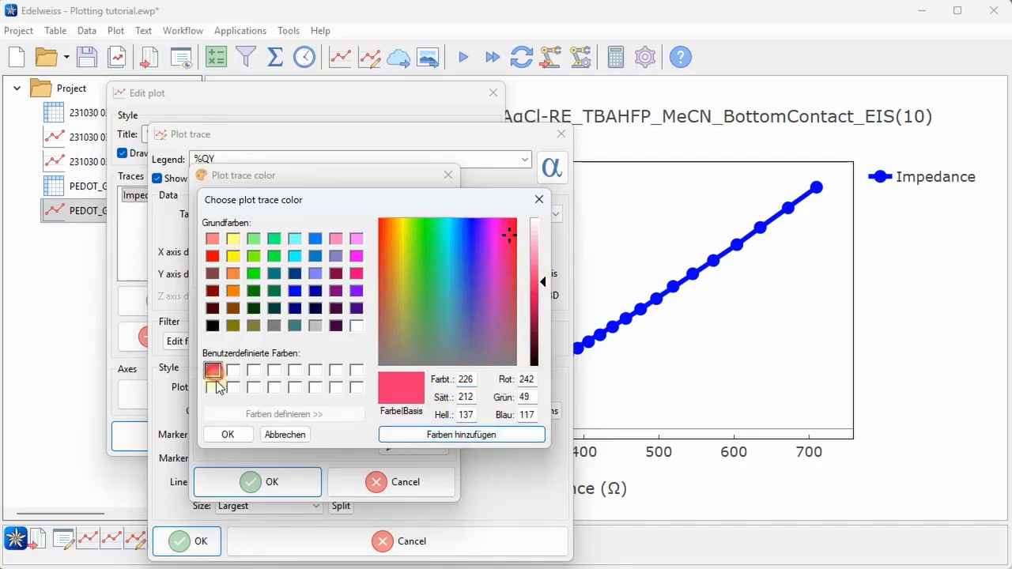
Apply the custom pink color to the impedance trace and replot
left_click(228, 434)
left_click(258, 482)
left_click(188, 541)
left_click(204, 435)
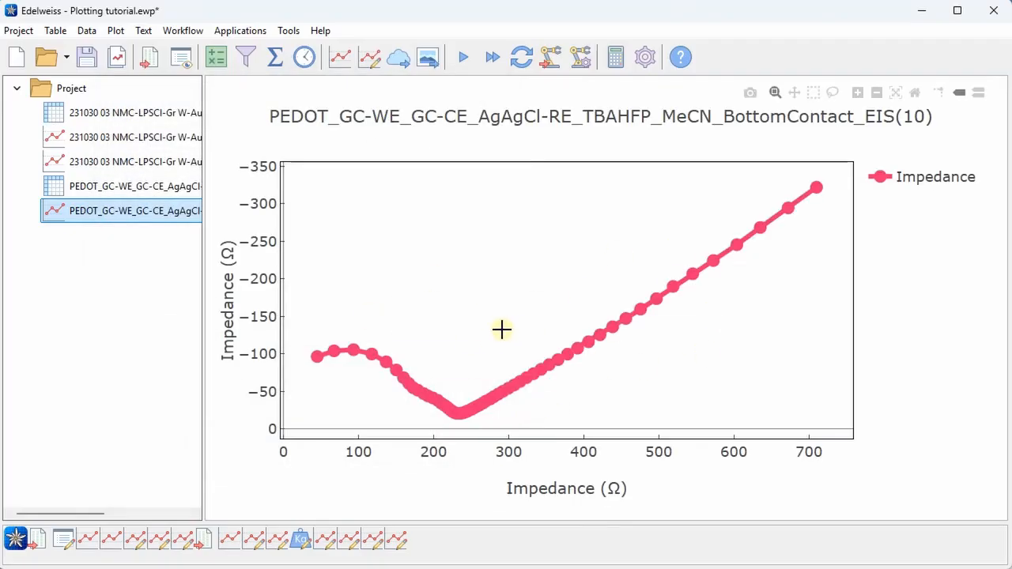
Color the impedance trace's scatter points by the Z'' (Ω) data series
left_click(369, 57)
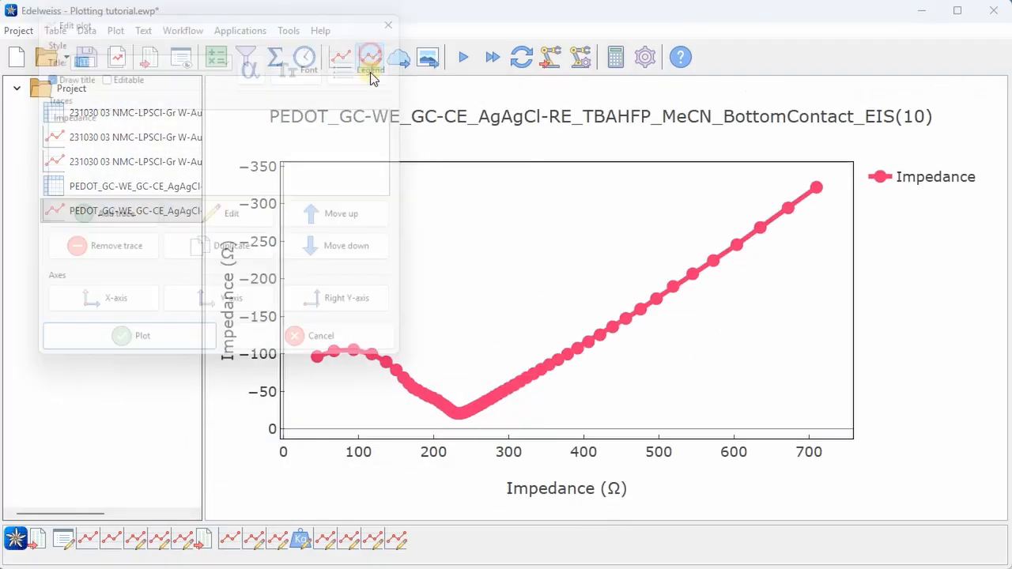
double_click(86, 124)
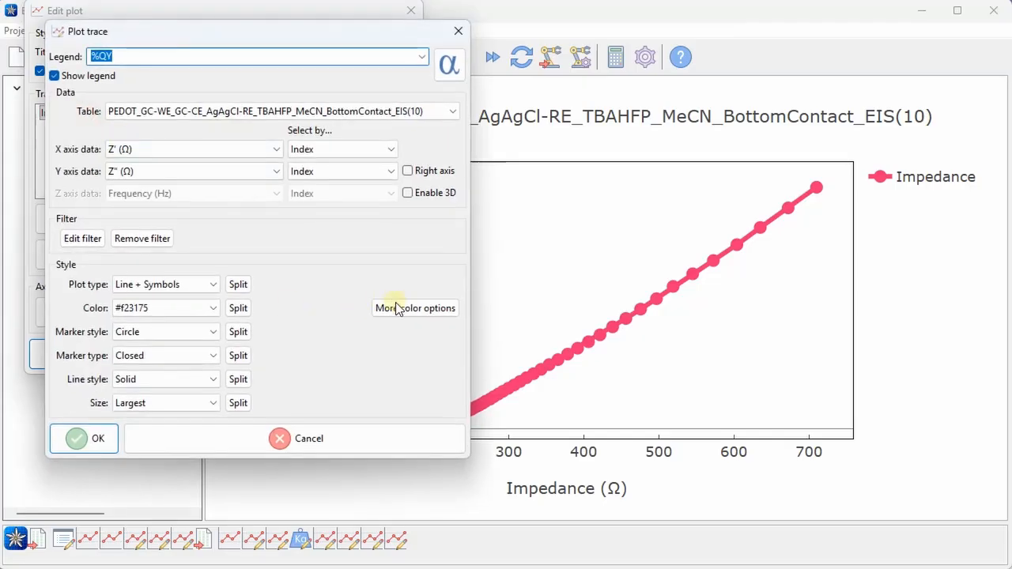
left_click(397, 306)
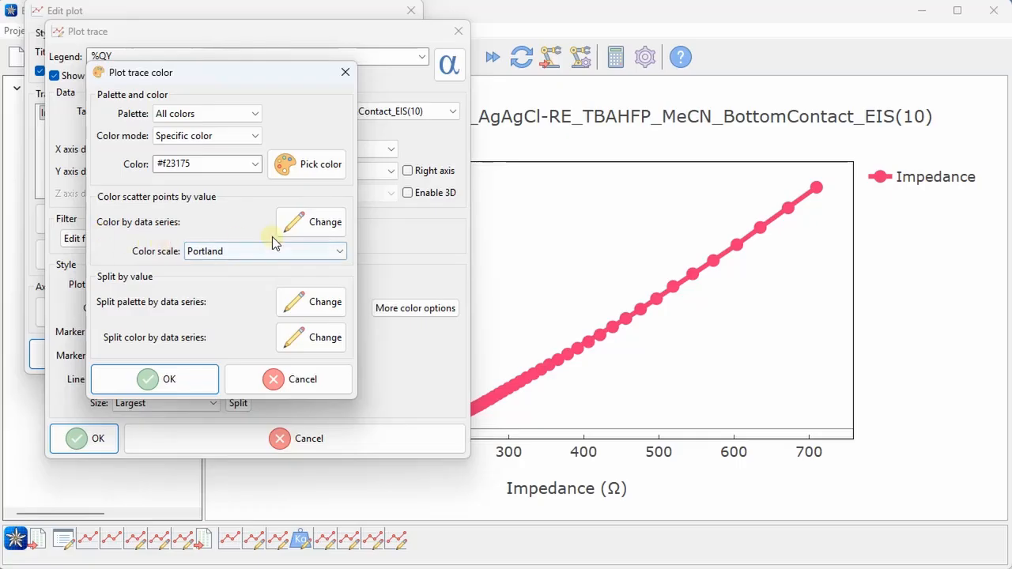
left_click(304, 222)
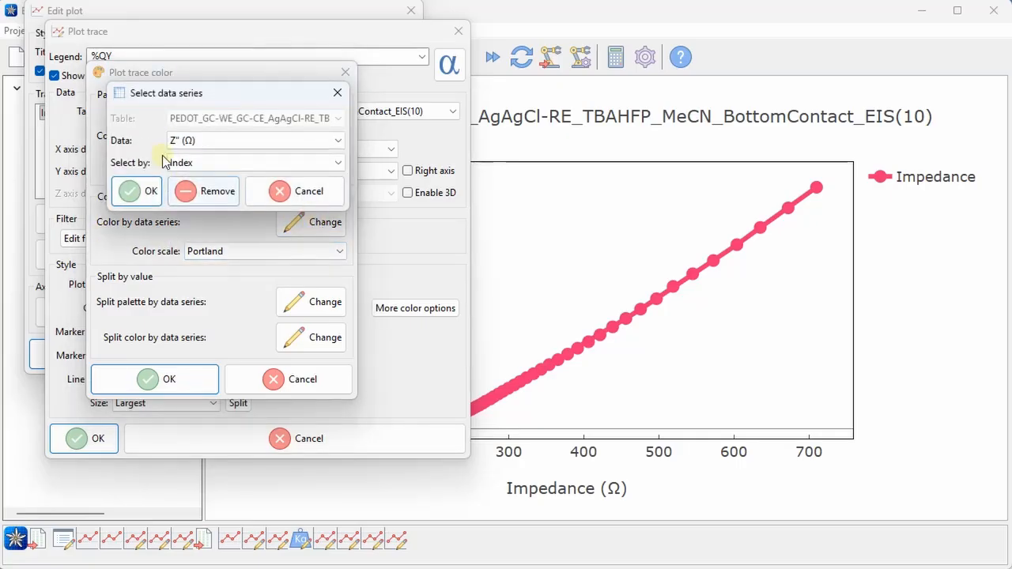
left_click(211, 145)
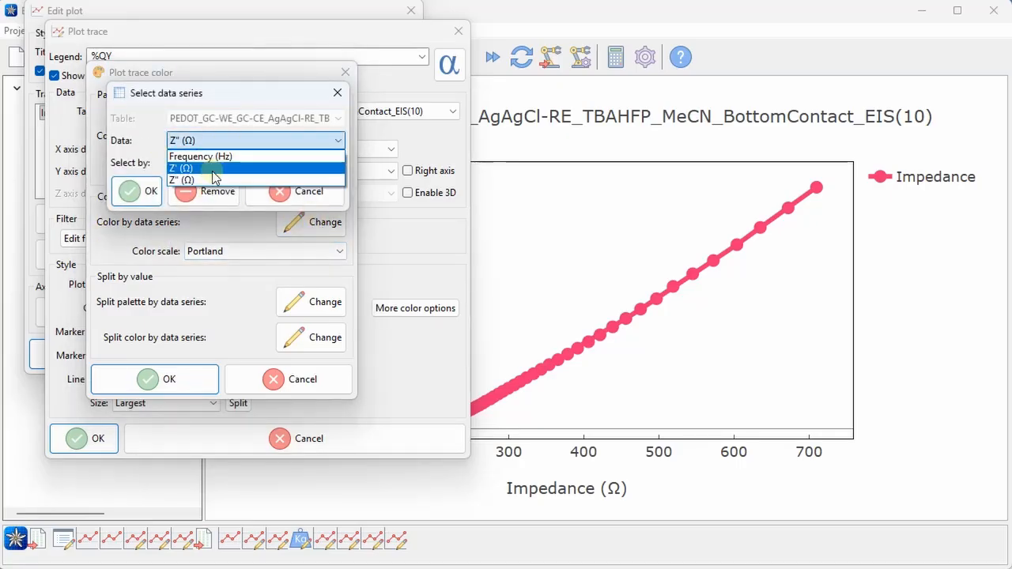
left_click(195, 140)
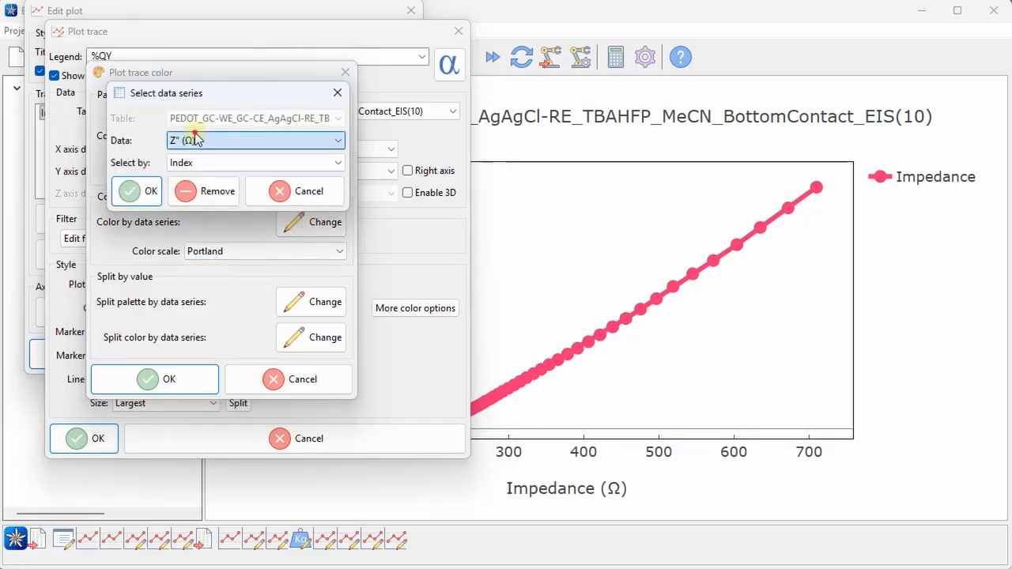
left_click(136, 191)
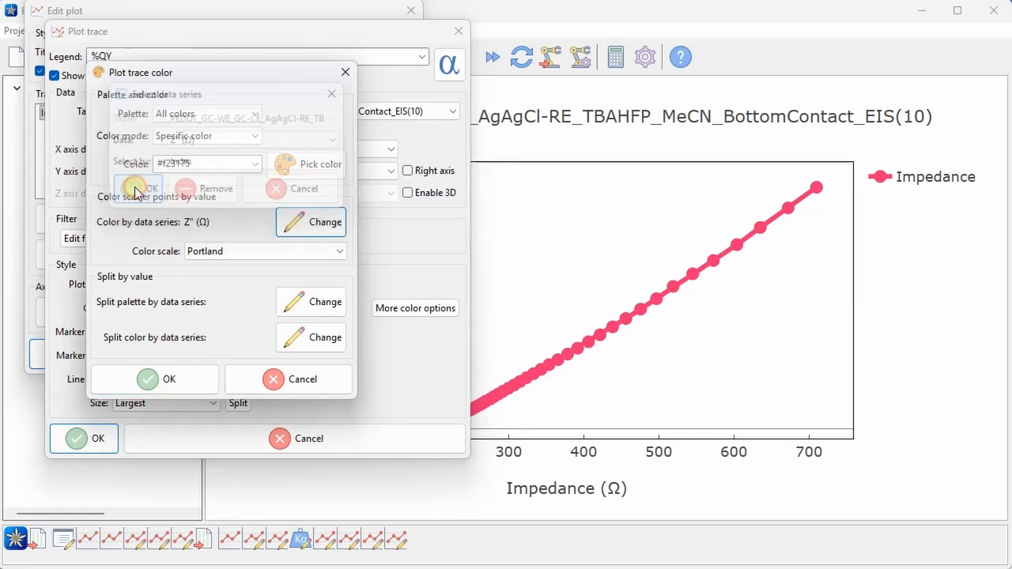
Set the impedance trace's color scale to Picnic and replot
left_click(256, 251)
left_click(248, 366)
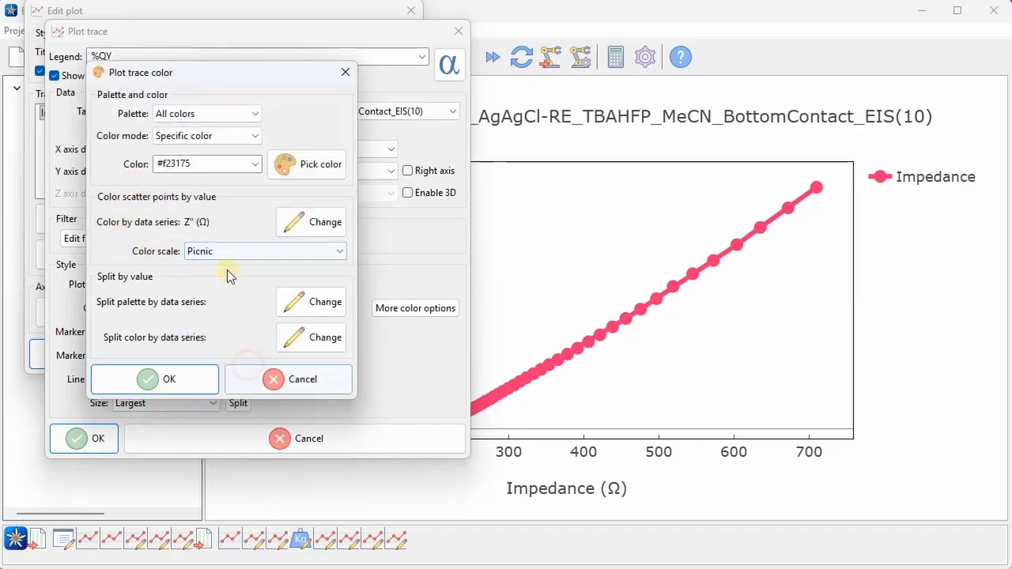
left_click(171, 384)
left_click(101, 440)
left_click(101, 353)
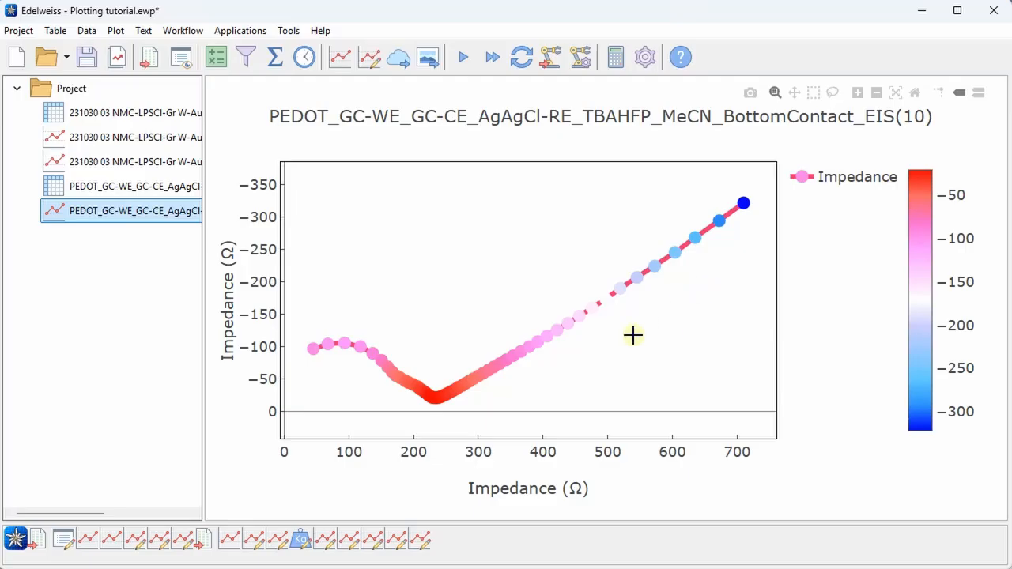
Zoom in on the upper end of the impedance trace to inspect its colored points, and restore the full plot range
left_click(743, 203)
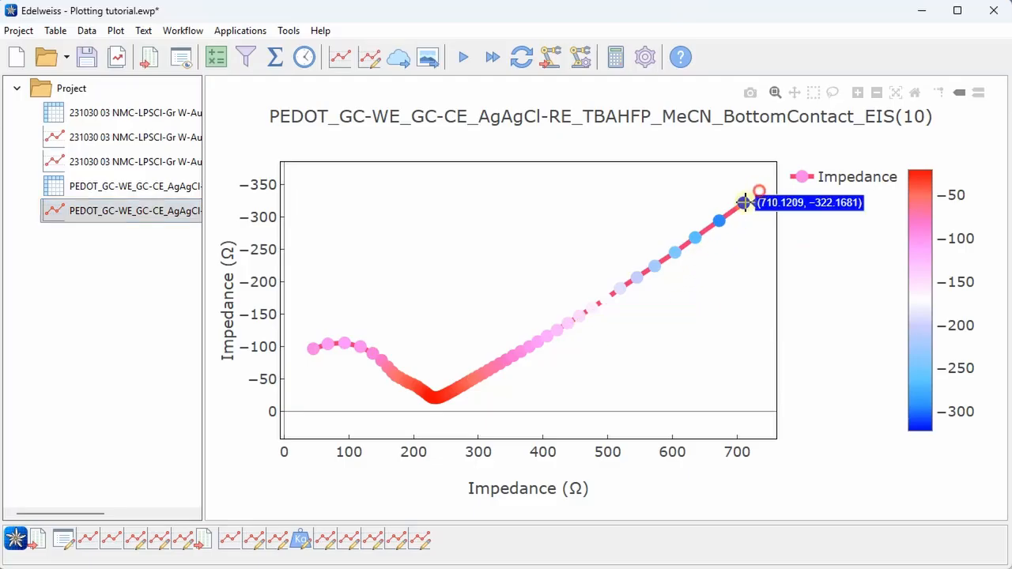
left_click_drag(744, 203, 517, 326)
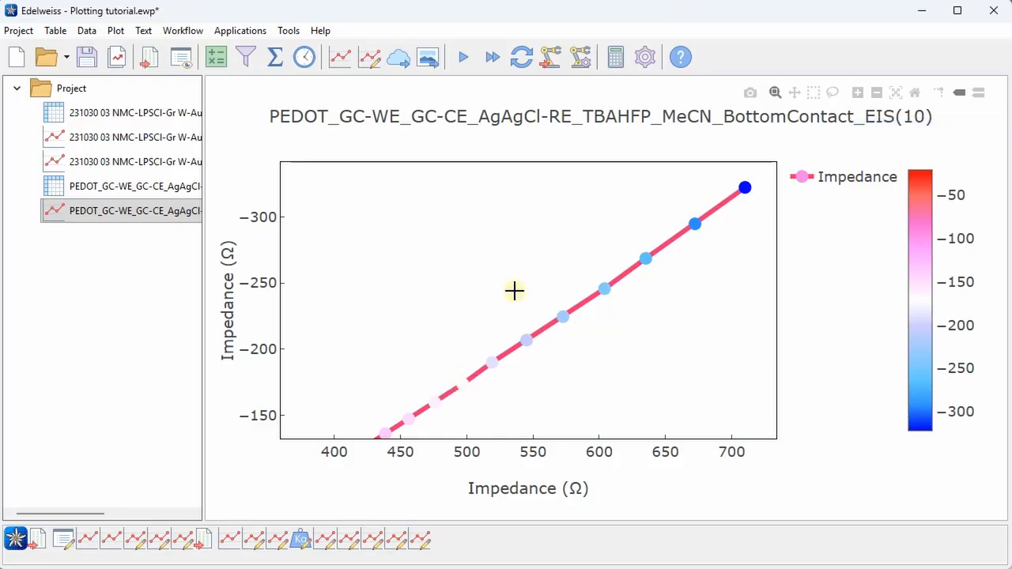
double_click(509, 262)
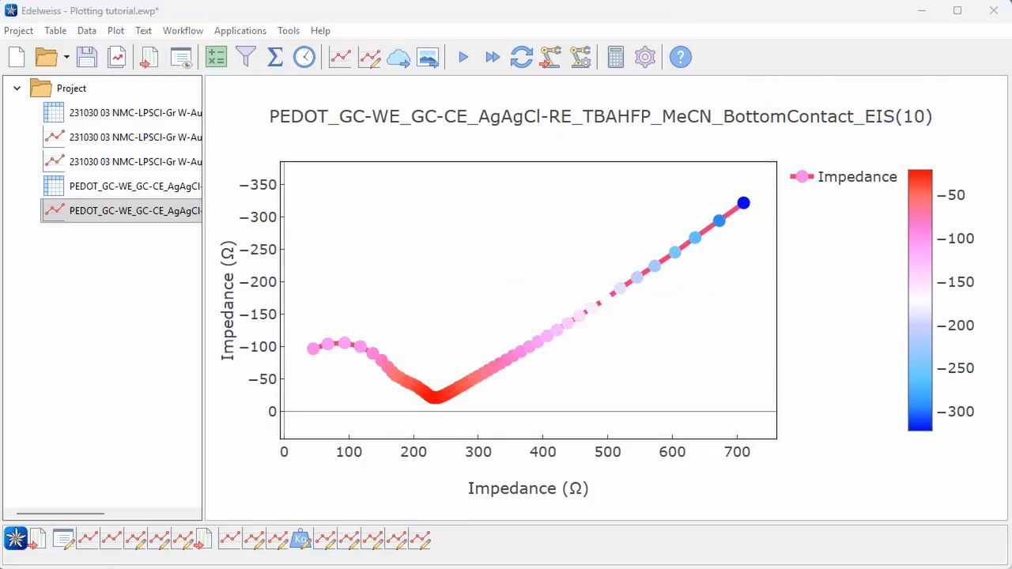
From the second charge-discharge plot, consult the help documentation on the plot trace color dialog and its standard color palettes
left_click(94, 160)
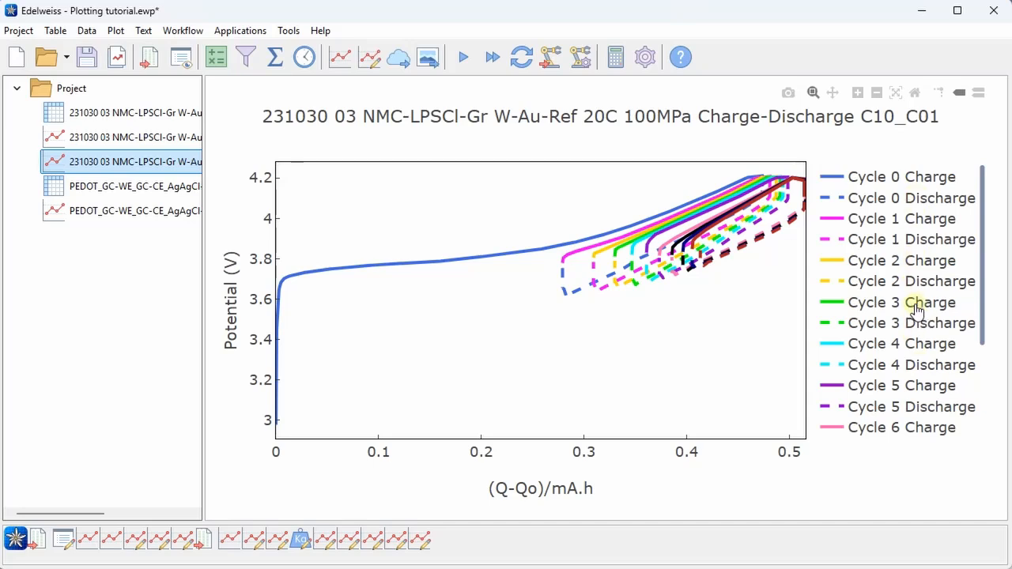
left_click(681, 57)
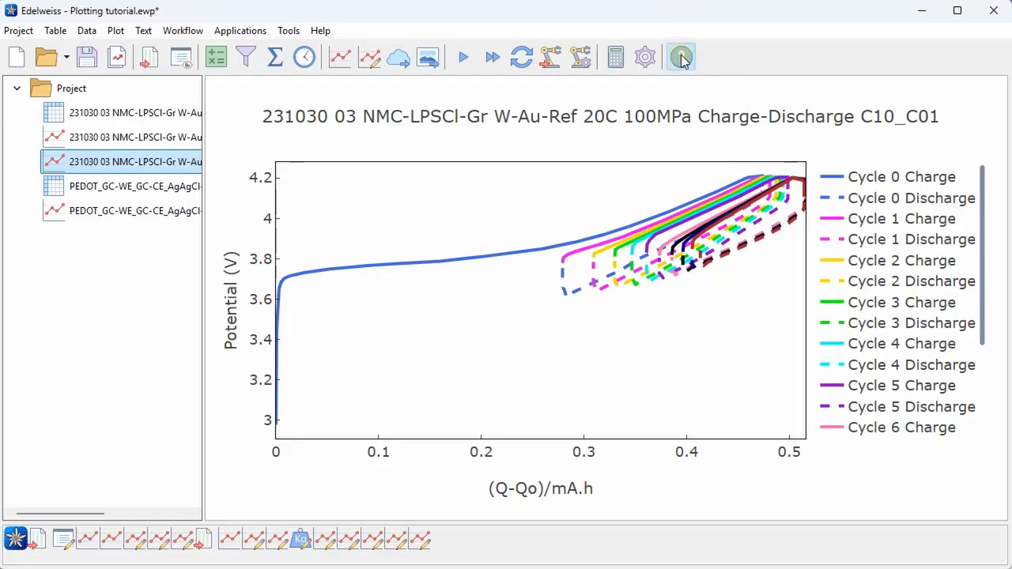
left_click(338, 61)
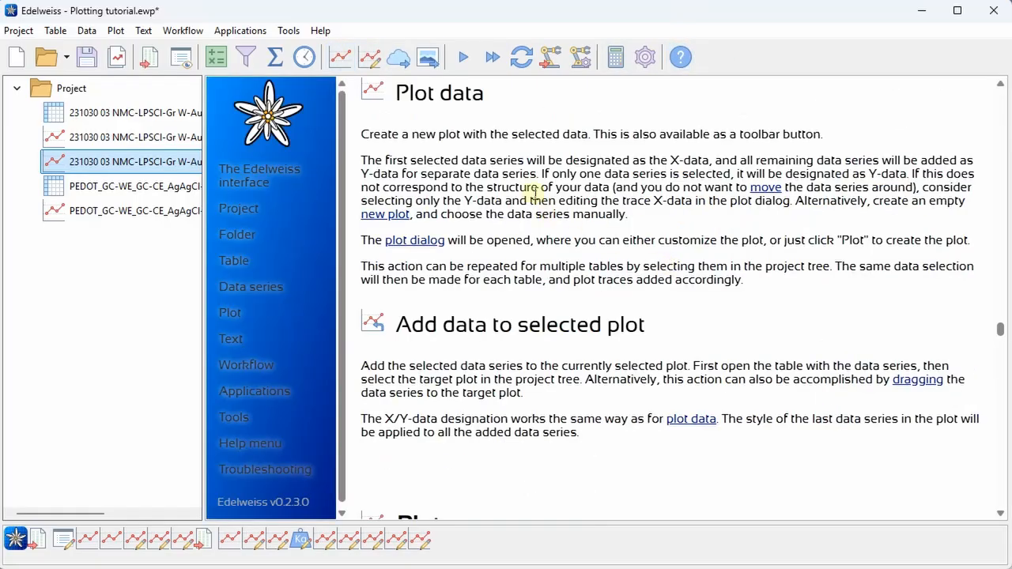
scroll(615, 219, "down", 15)
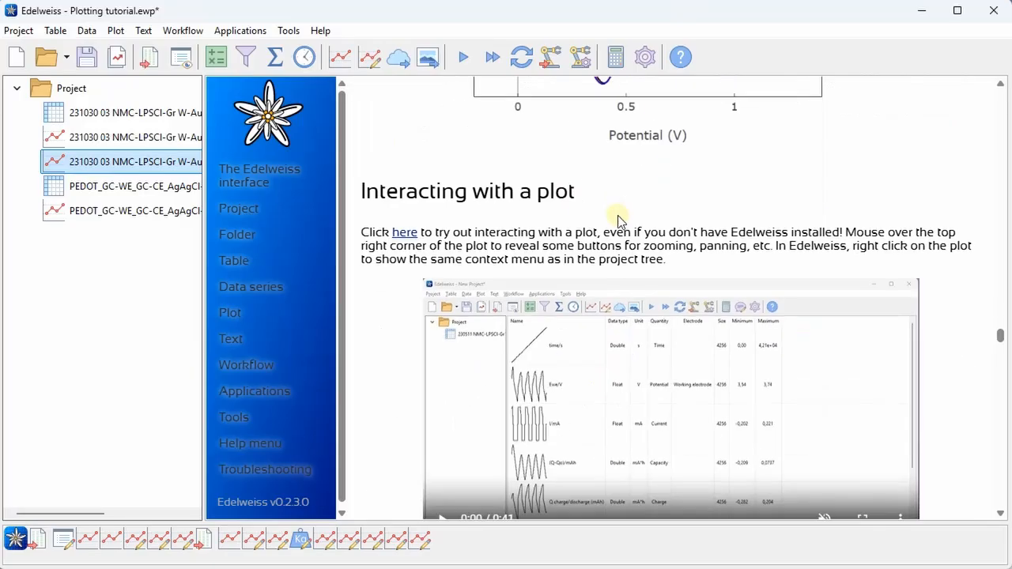
scroll(623, 227, "down", 20)
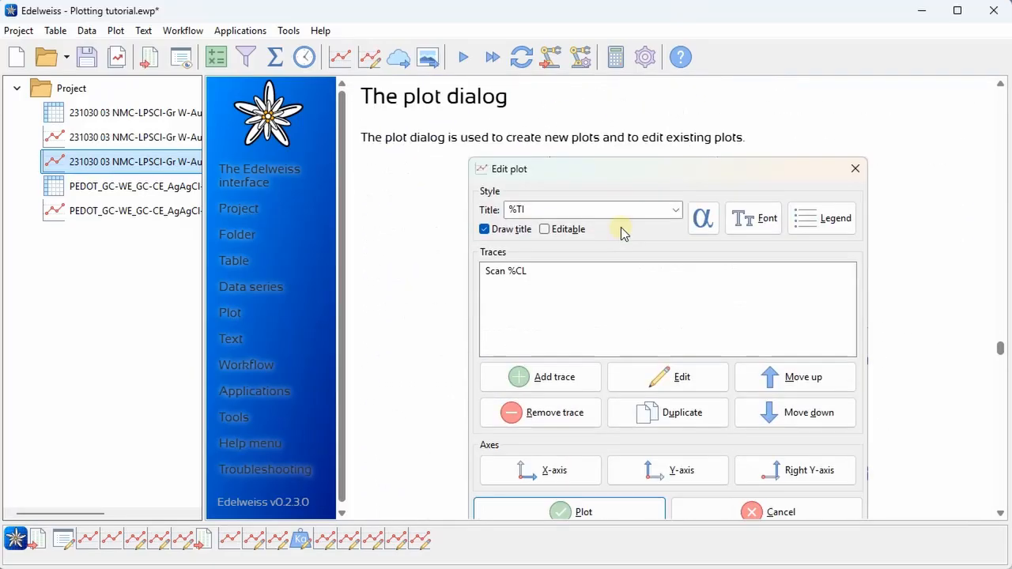
scroll(620, 228, "down", 20)
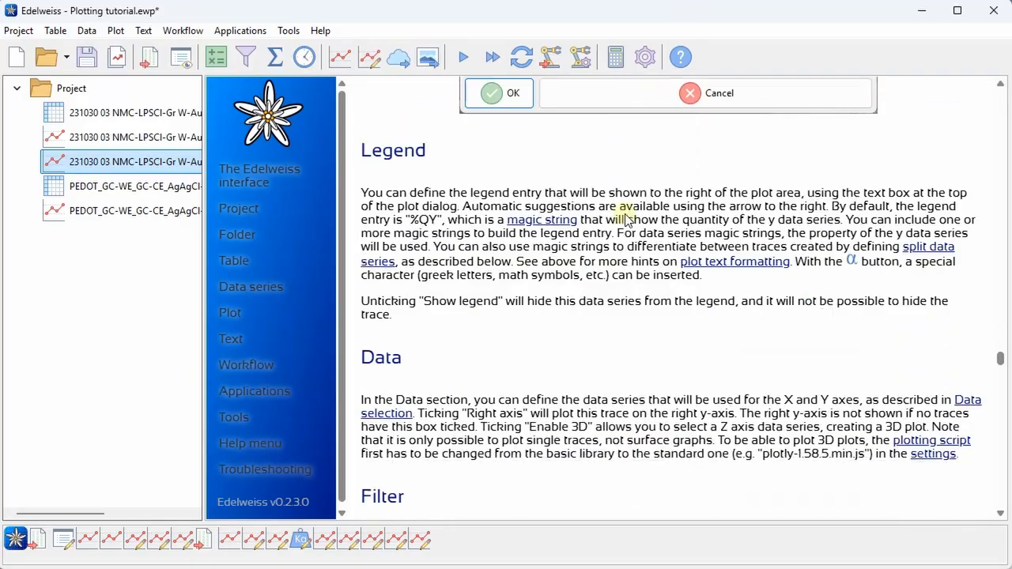
scroll(624, 219, "down", 10)
scroll(622, 220, "up", 3)
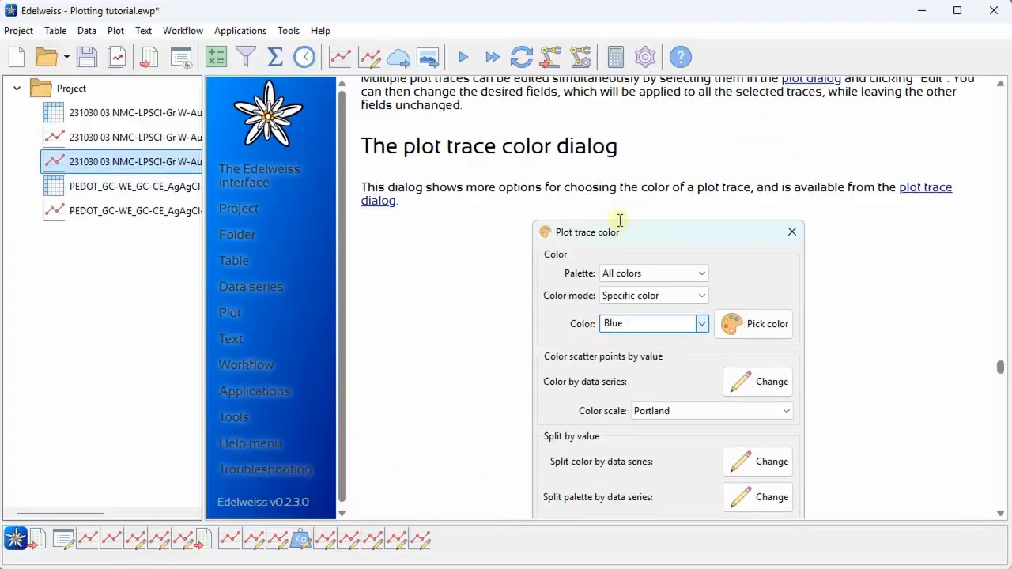
scroll(708, 202, "down", 6)
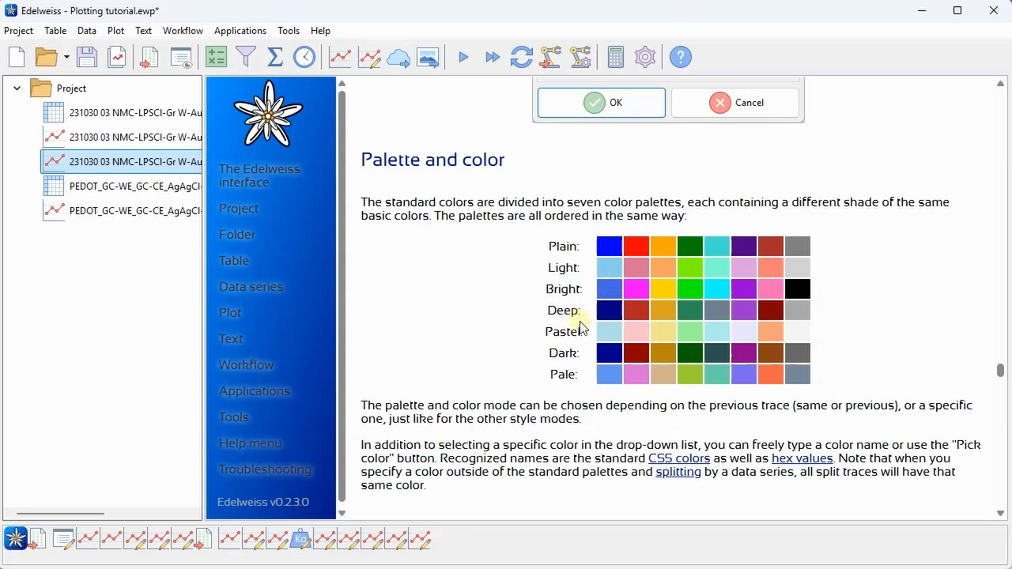
Open the color options for the second charge-discharge plot's cycle trace and review the available palettes and the full color list
right_click(63, 162)
left_click(78, 177)
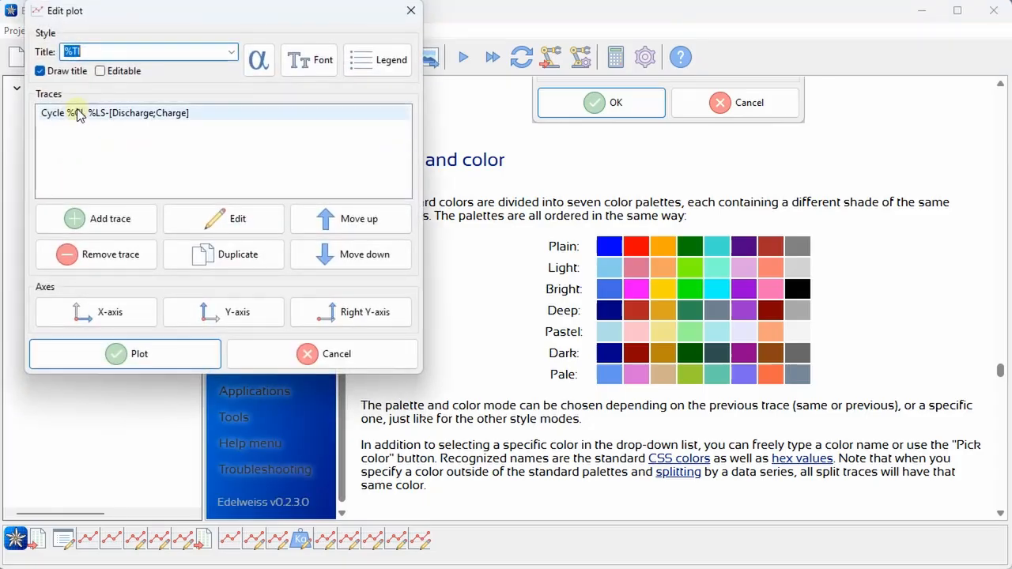
double_click(78, 114)
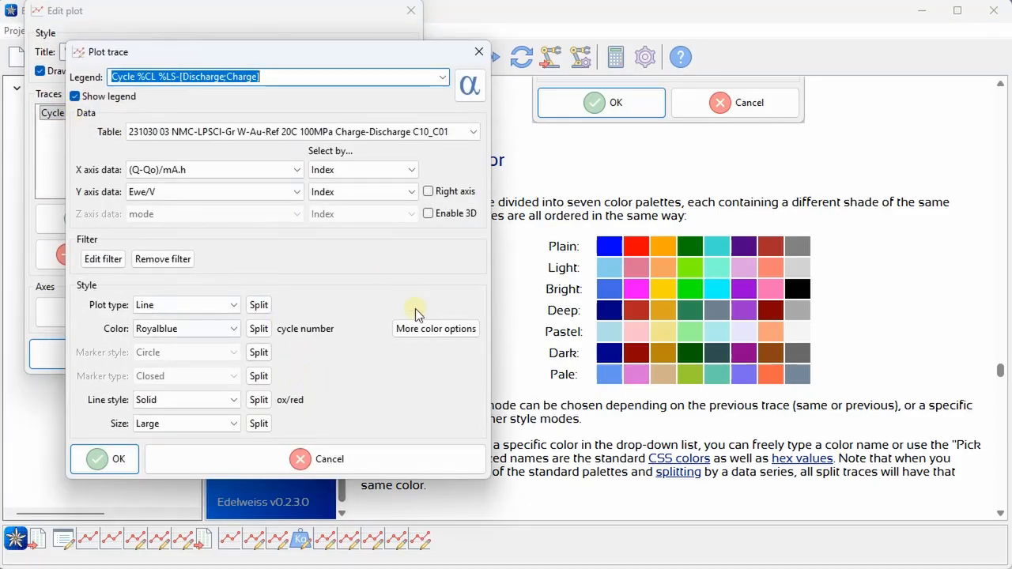
left_click(449, 329)
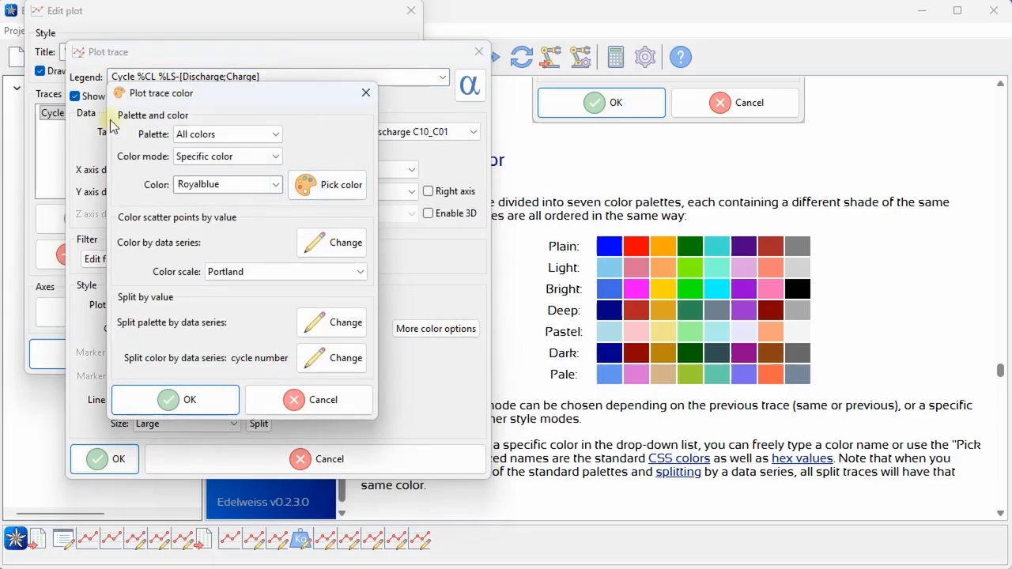
left_click(236, 134)
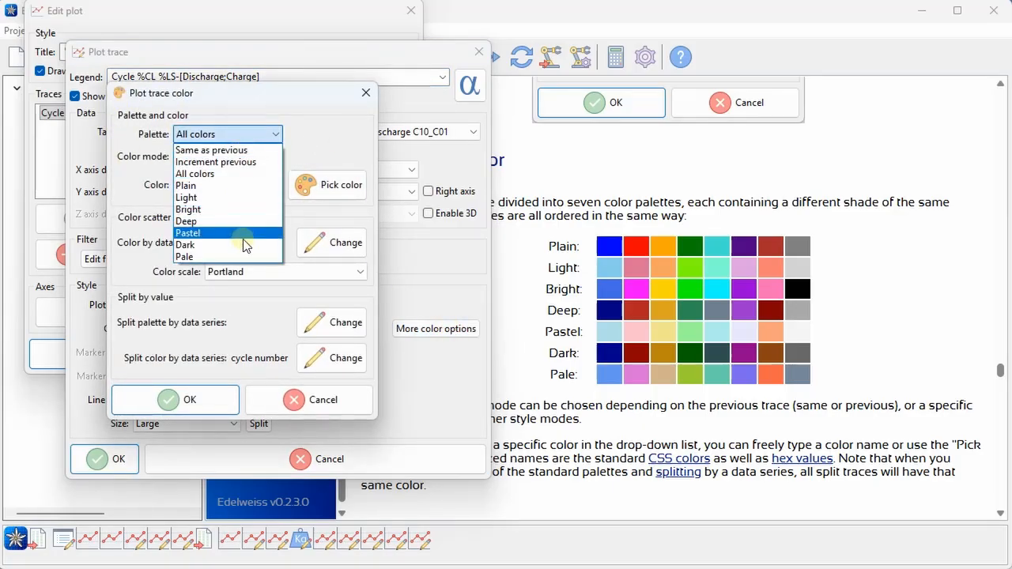
left_click(237, 134)
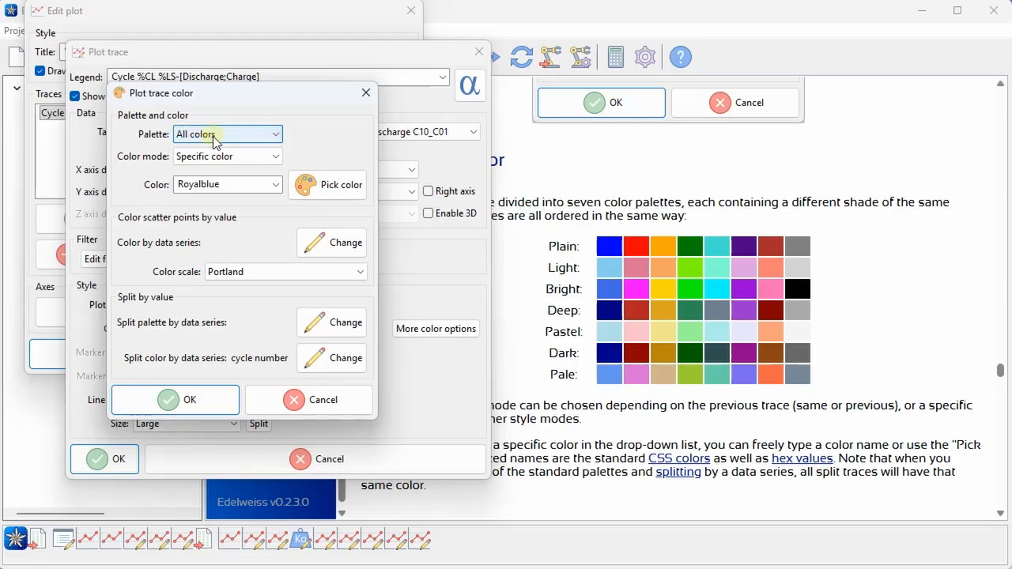
left_click(275, 185)
scroll(242, 314, "down", 3)
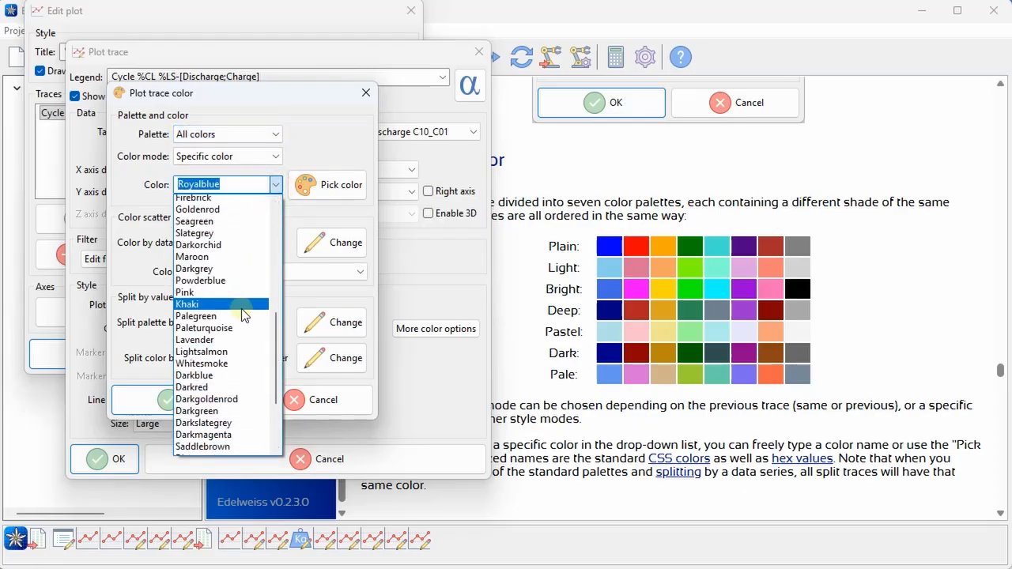
scroll(242, 315, "down", 2)
scroll(242, 315, "up", 10)
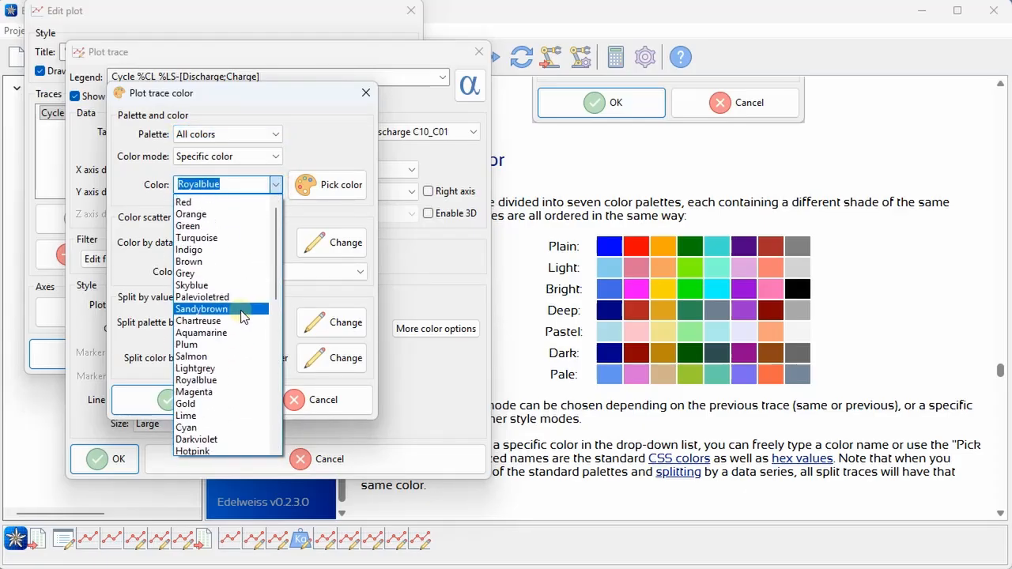
Set the cycle trace's palette to Light, review the colors it offers, and replot the charge-discharge cycles
left_click(265, 136)
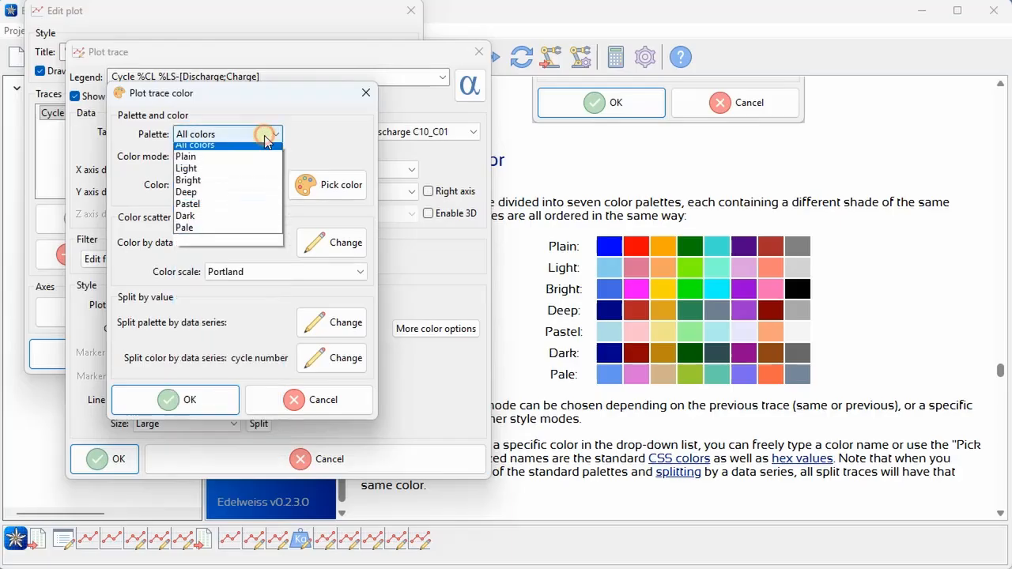
left_click(253, 198)
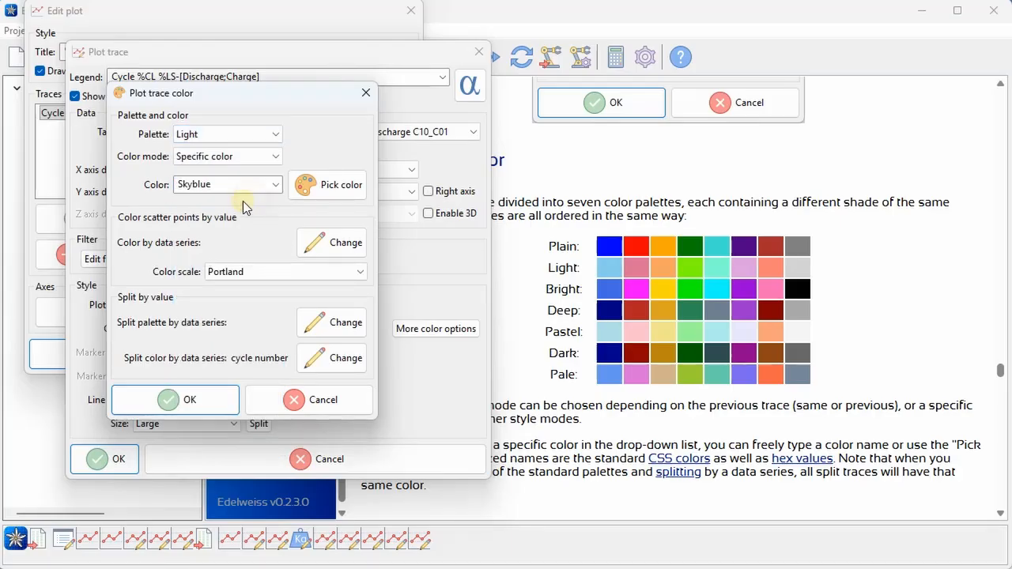
left_click(275, 186)
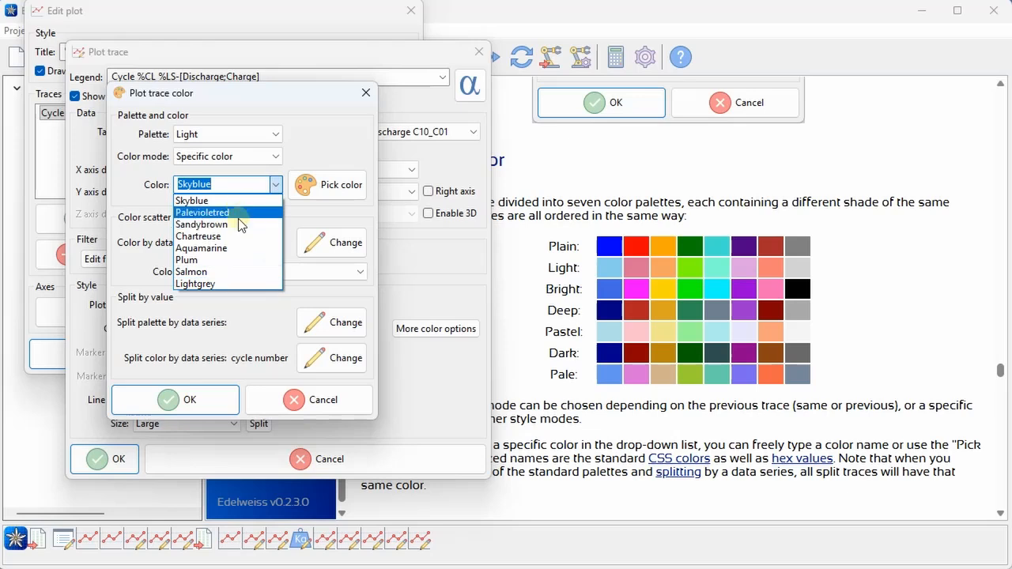
left_click(275, 184)
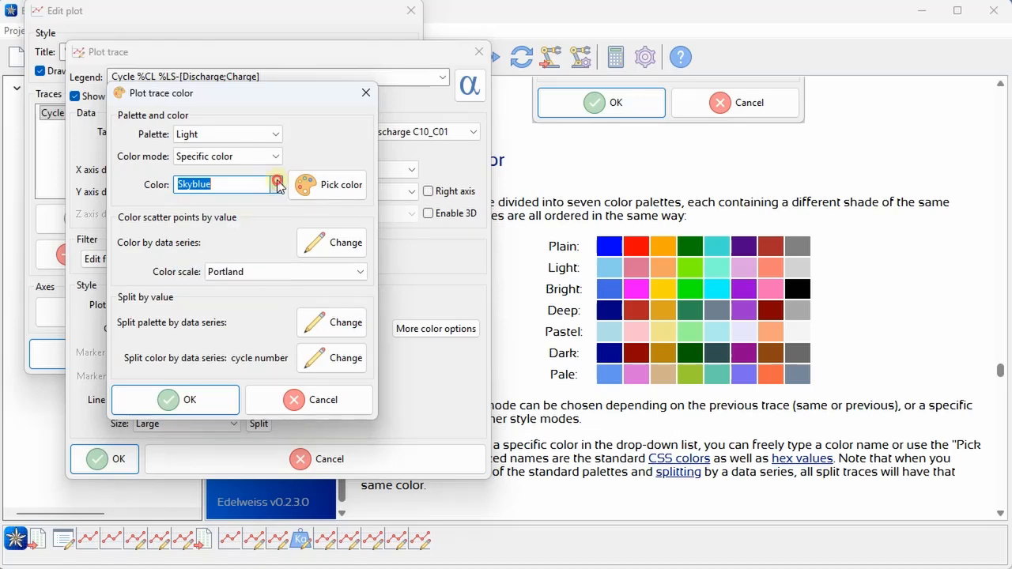
left_click(204, 400)
left_click(119, 458)
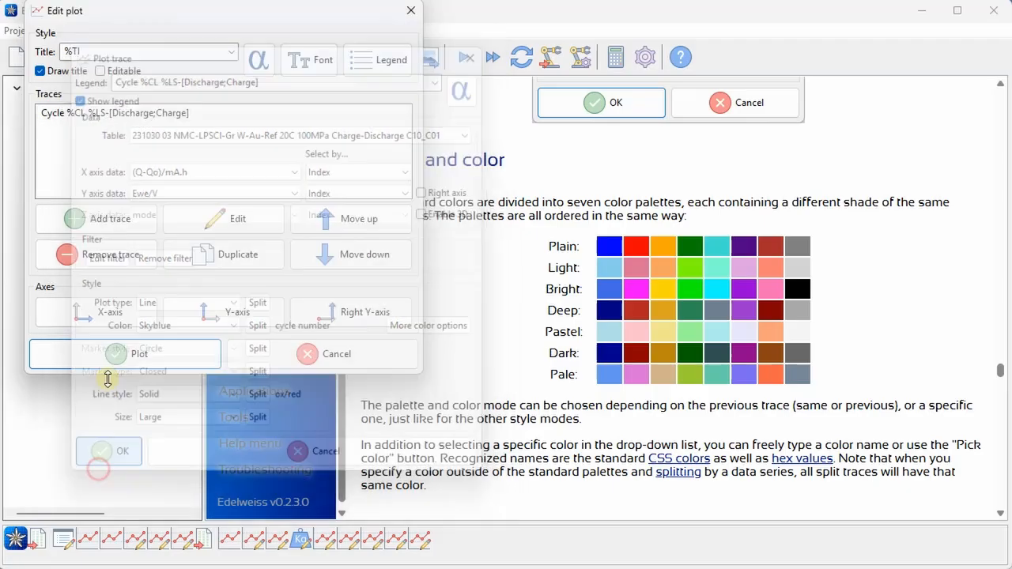
left_click(368, 357)
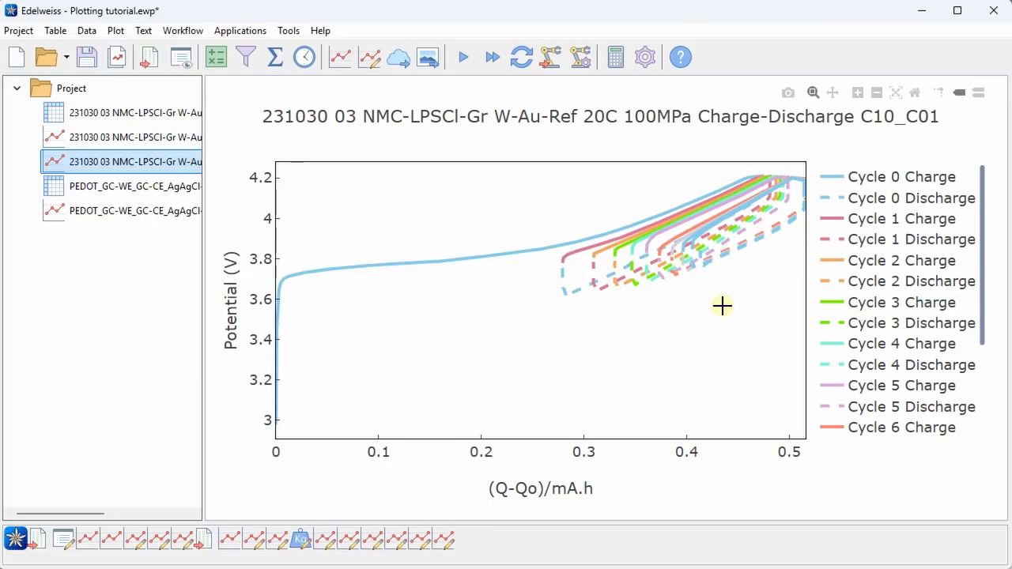
In the charge-discharge trace's color options, split the palette by the ox/red data series
left_click(368, 57)
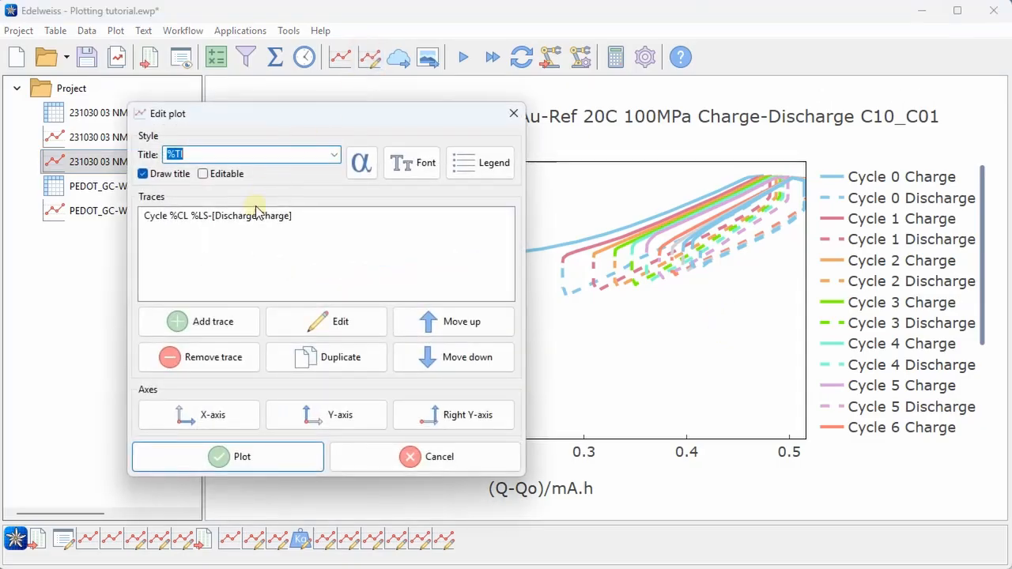
double_click(250, 222)
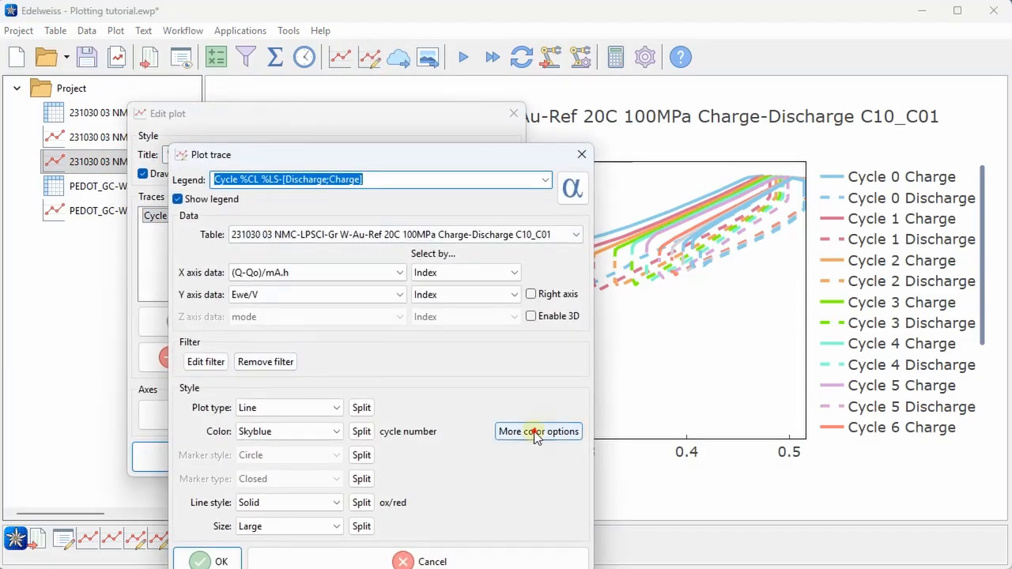
left_click(537, 432)
mouse_move(123, 12)
left_mouse_down()
mouse_move(163, 49)
mouse_move(205, 117)
left_mouse_up()
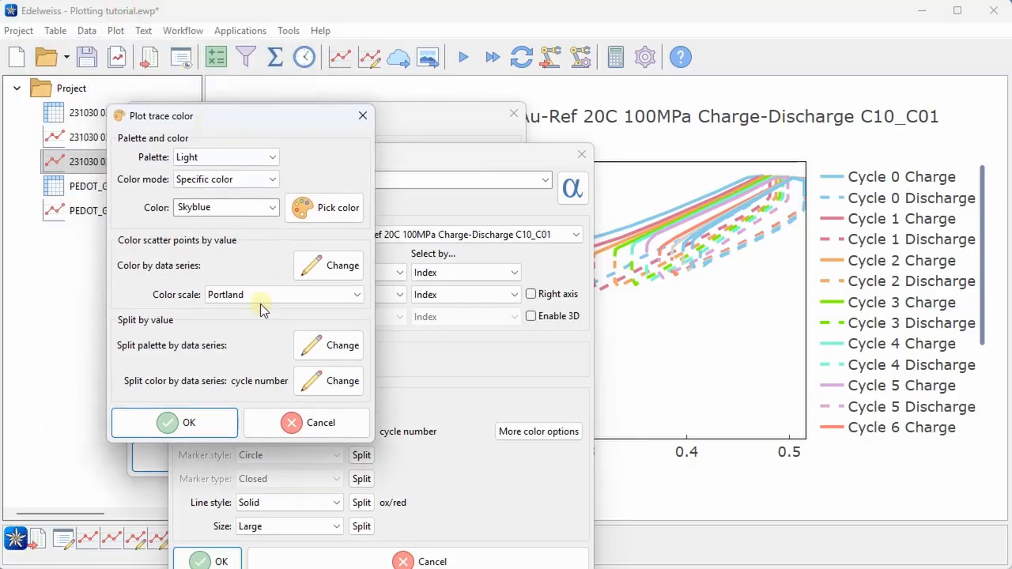
left_click(330, 348)
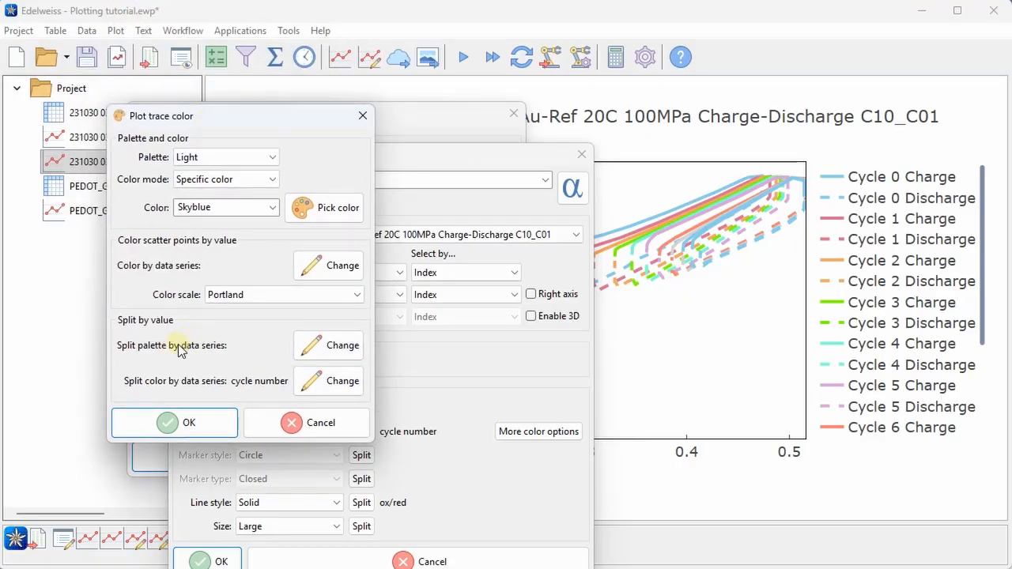
left_click(334, 348)
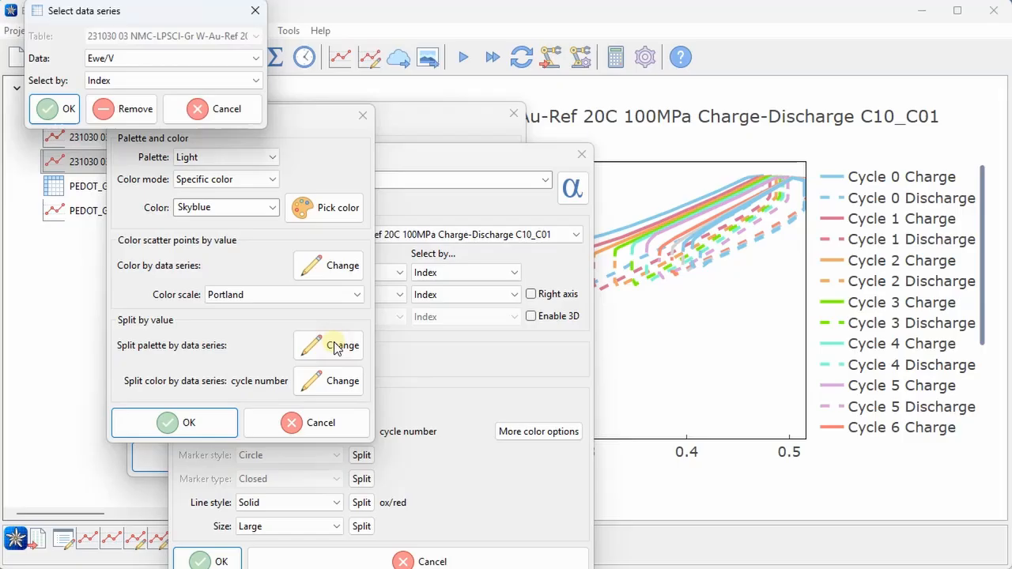
left_click(130, 62)
scroll(133, 87, "up", 4)
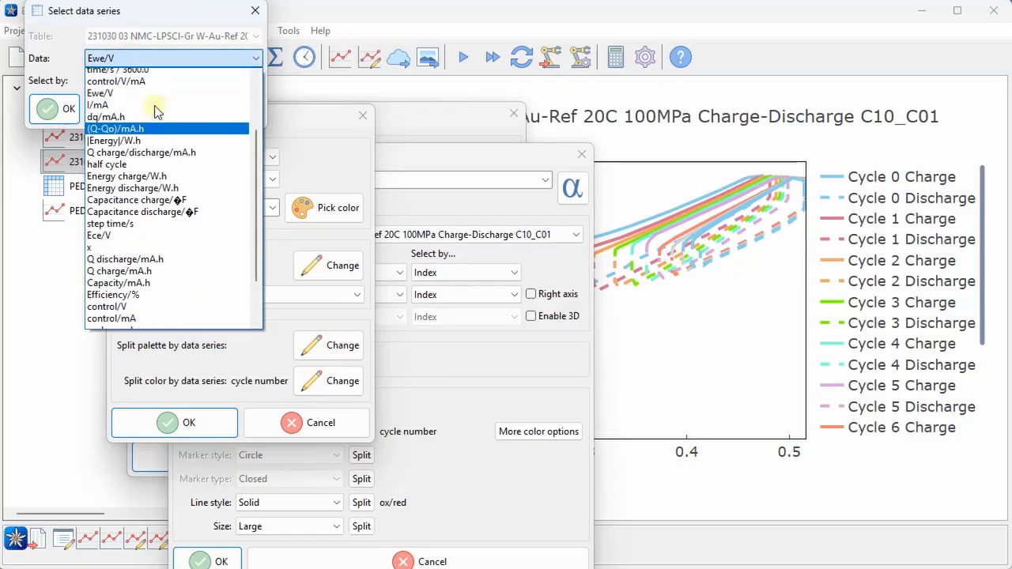
left_click(133, 87)
left_click(64, 108)
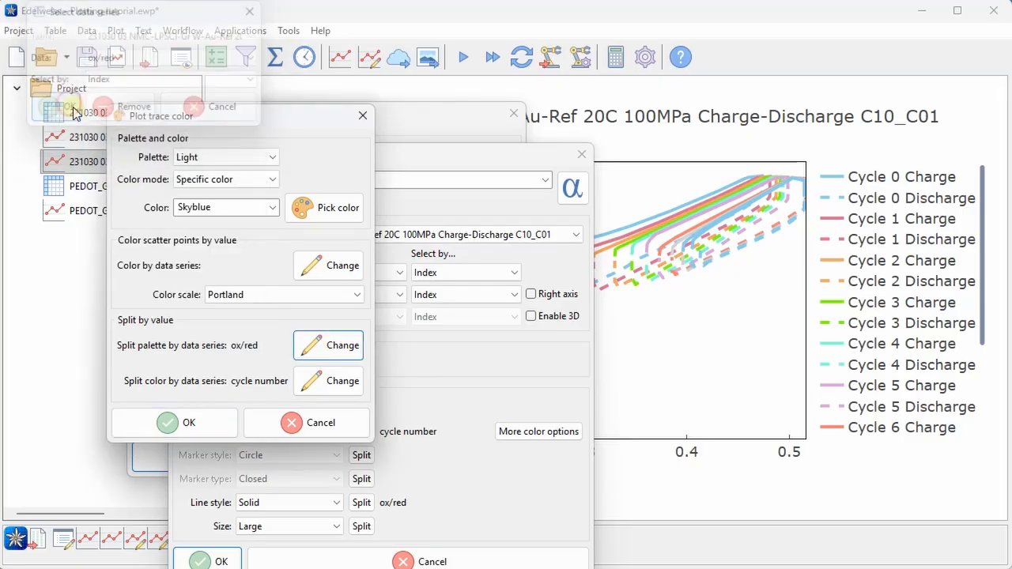
left_click(204, 423)
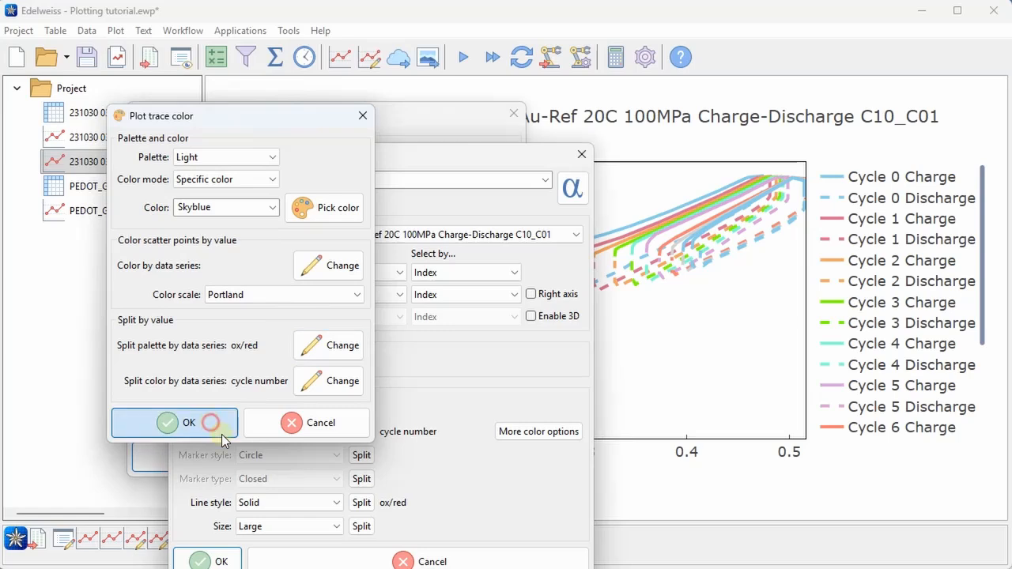
Remove the ox/red split from the charge-discharge trace's line style
left_click(361, 504)
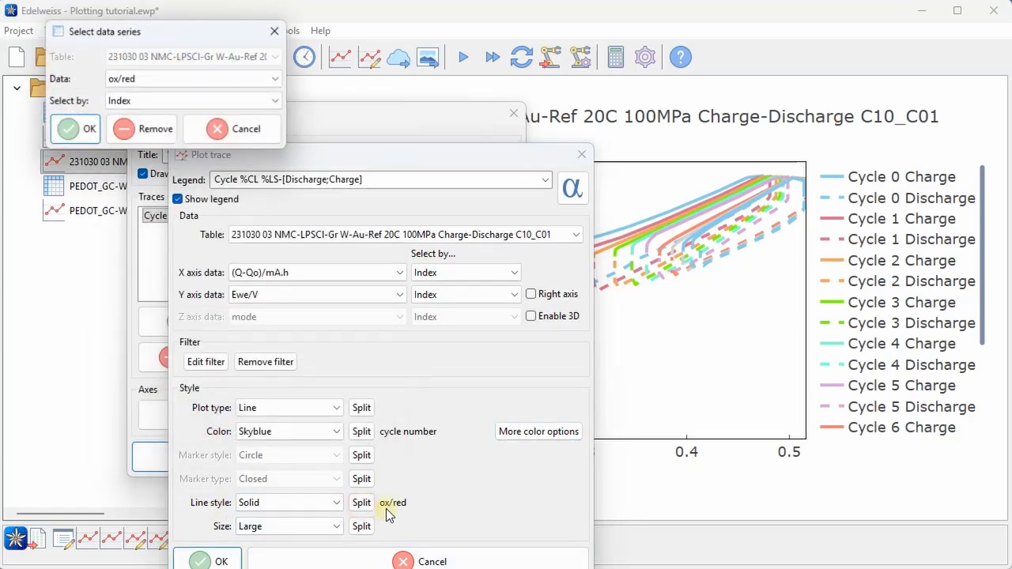
left_click(142, 133)
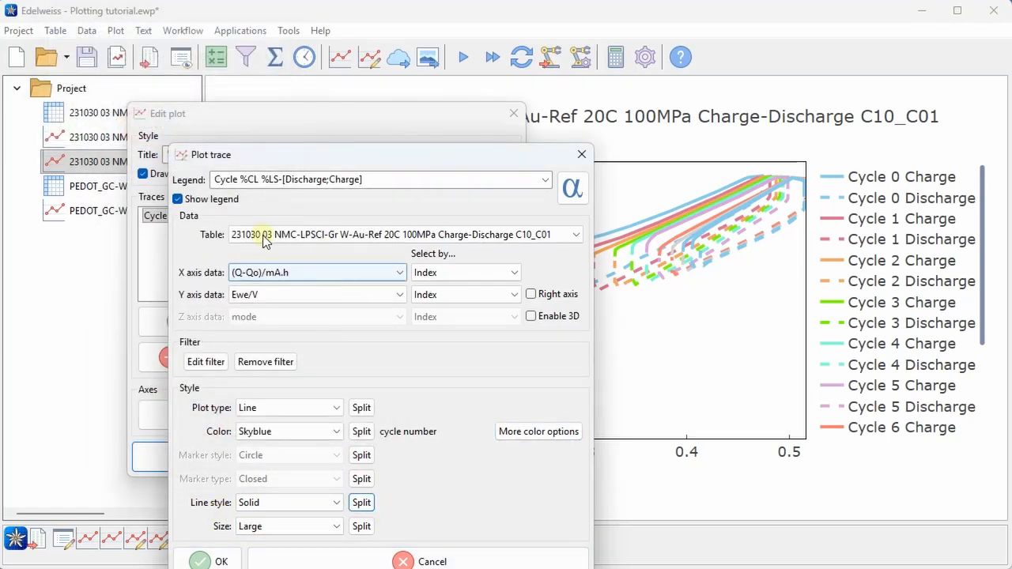
Change the trace's legend to "Cycle %CL %CP-[Discharge;Charge]" so it uses the color palette token, and replot the charge-discharge cycles
triple_click(295, 181)
left_click(283, 181)
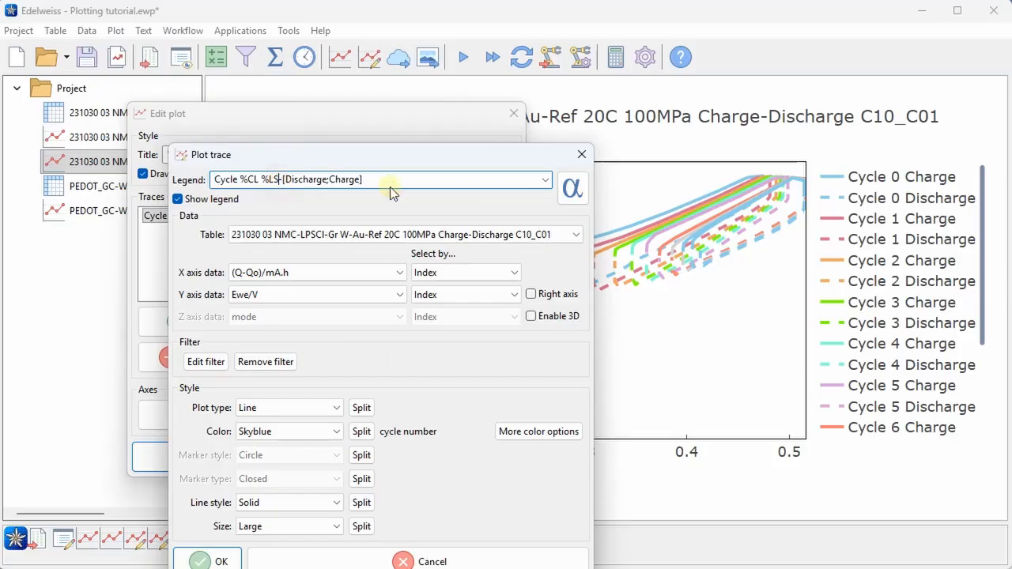
key("BackSpace")
key("BackSpace")
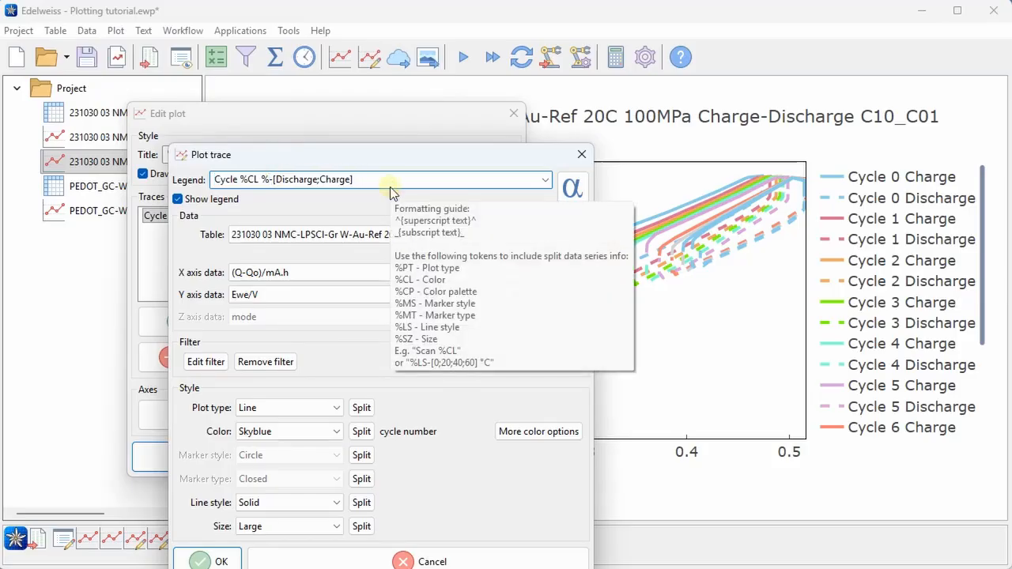
type("CP")
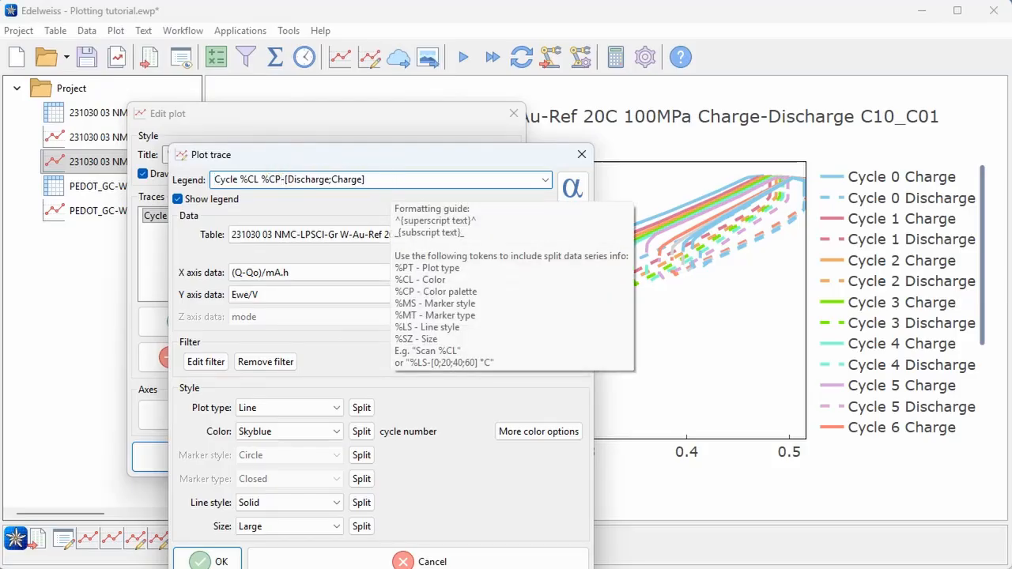
left_click(203, 560)
left_click(251, 449)
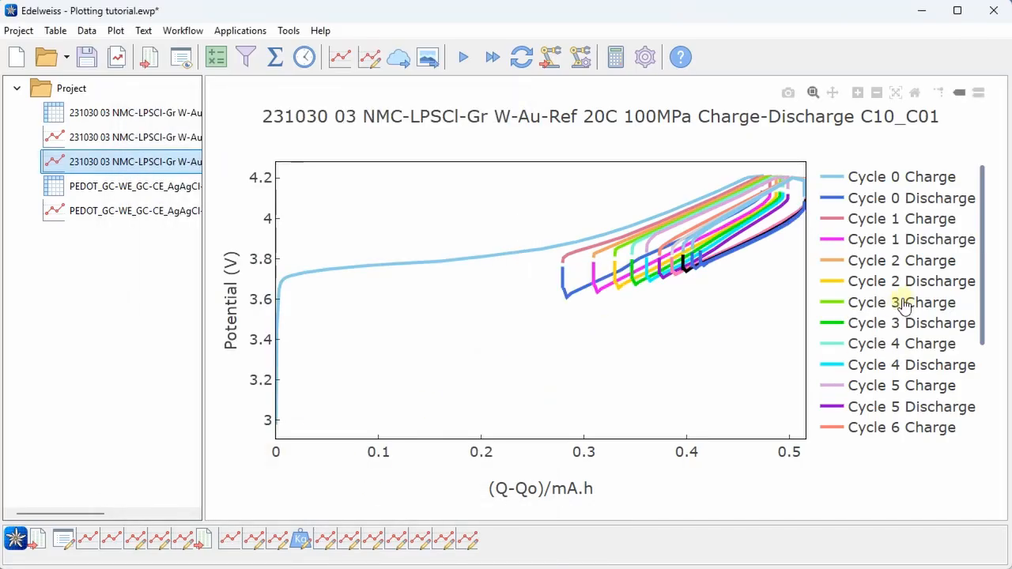
Isolate the Cycle 0 Charge curve in the plot, and show the remaining charge and discharge curves one by one through Cycle 4 Discharge
double_click(836, 184)
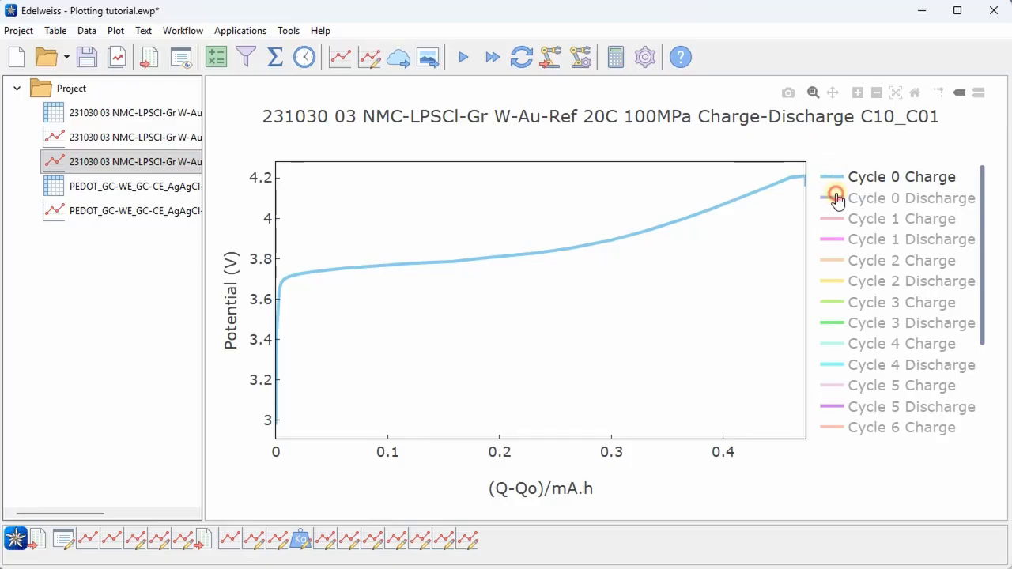
left_click(837, 198)
left_click(836, 240)
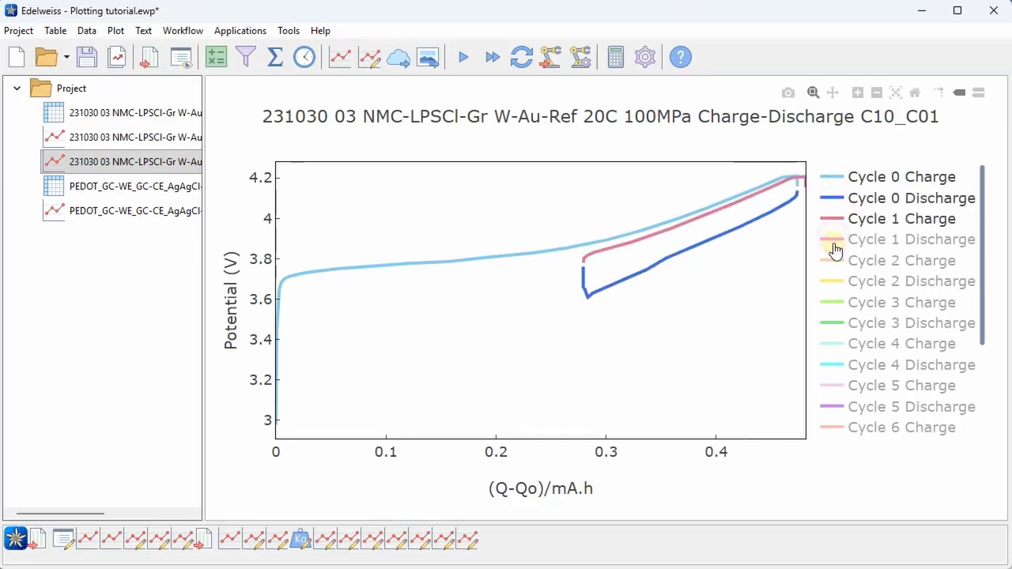
left_click(834, 261)
left_click(837, 283)
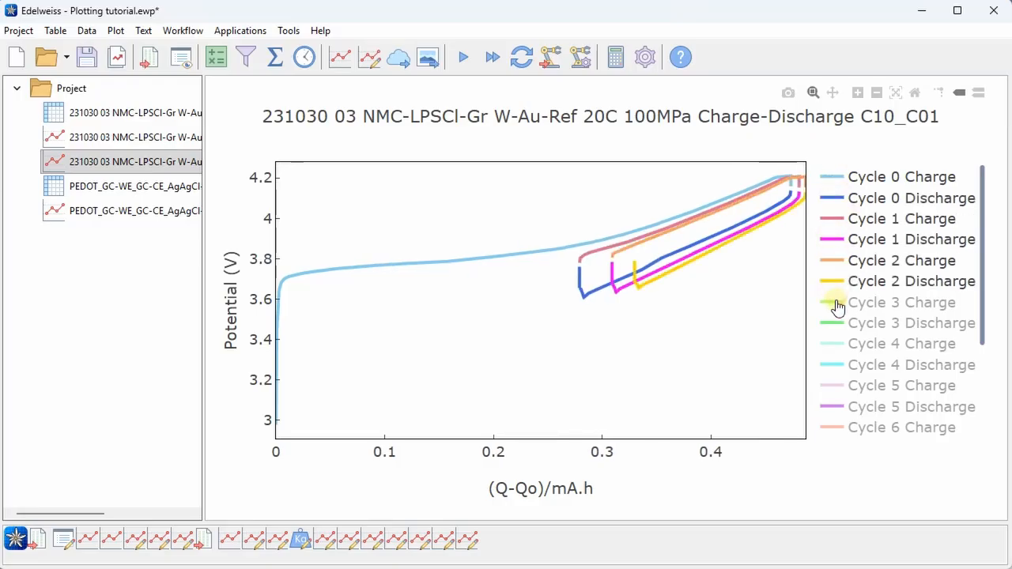
left_click(837, 303)
left_click(838, 323)
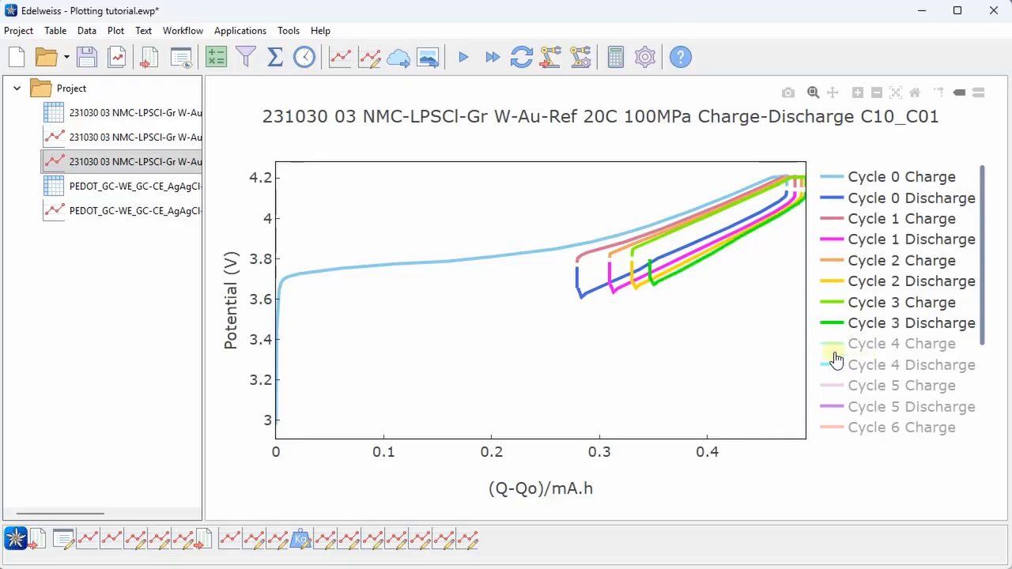
left_click(832, 345)
left_click(838, 365)
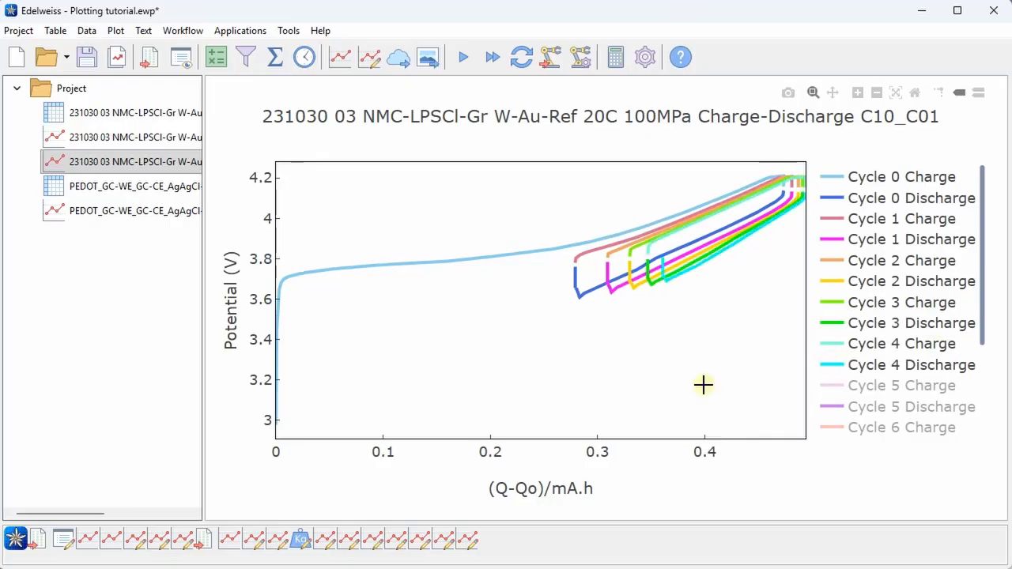